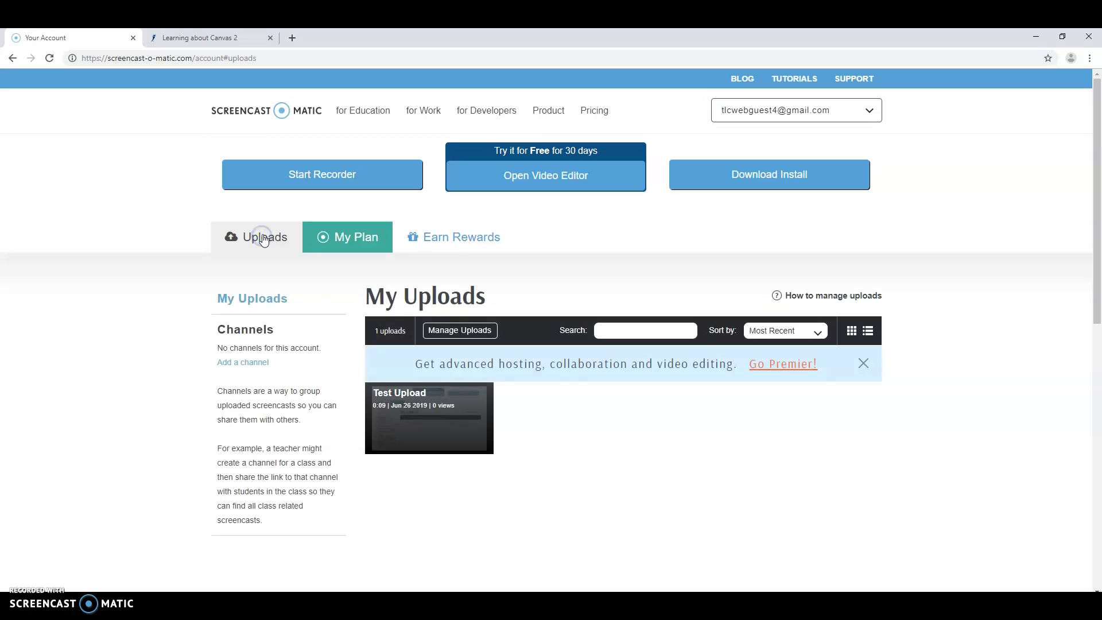
Open the link, embed and download options of Test Upload and download the video as an MP4.
{"action": "mouse_move", "coordinate": [426, 430]}
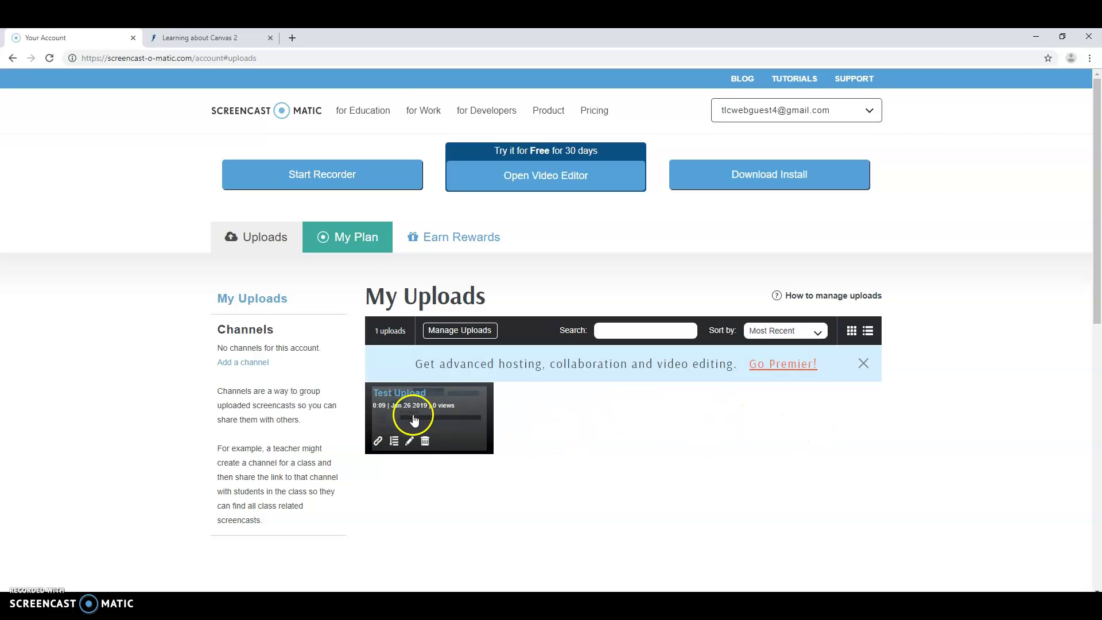
{"action": "left_click", "coordinate": [378, 442]}
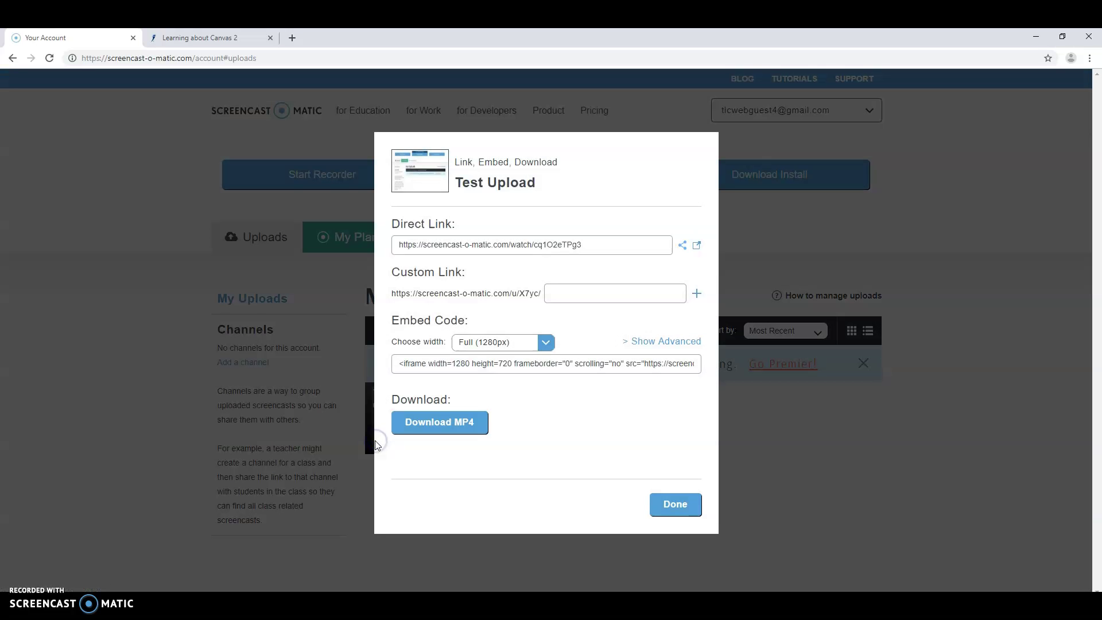
{"action": "left_click", "coordinate": [497, 250]}
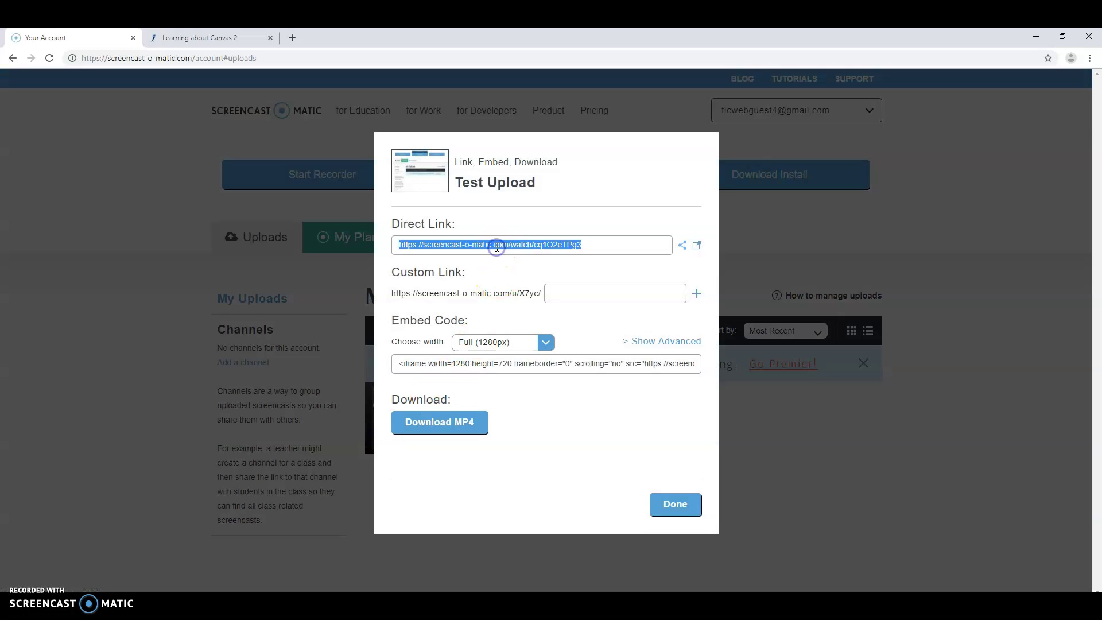
{"action": "left_click", "coordinate": [436, 360]}
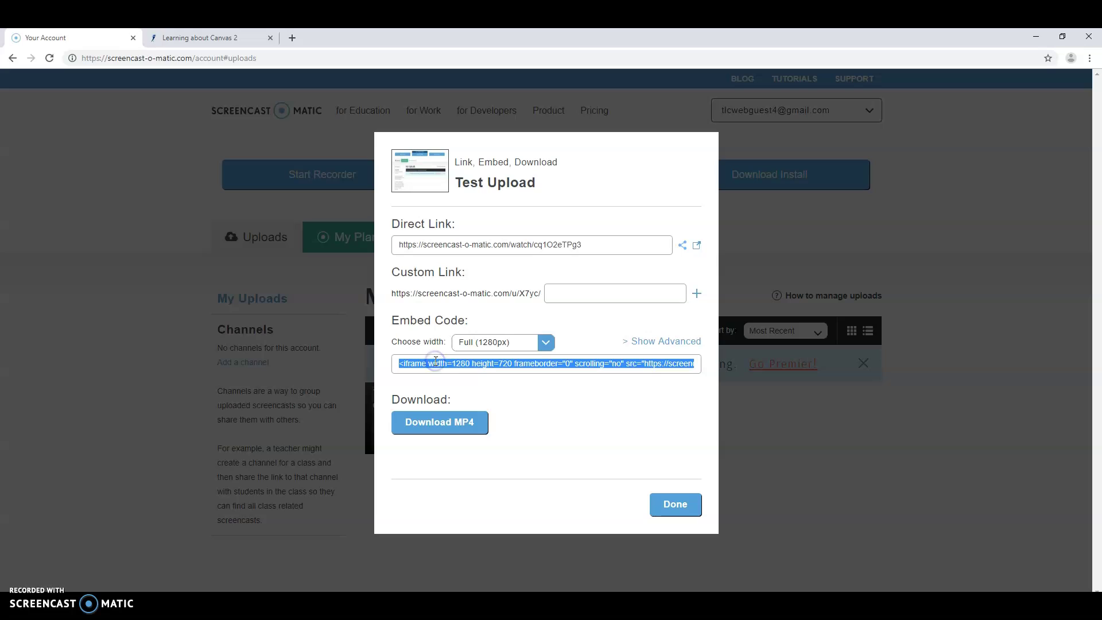
{"action": "left_click", "coordinate": [448, 428]}
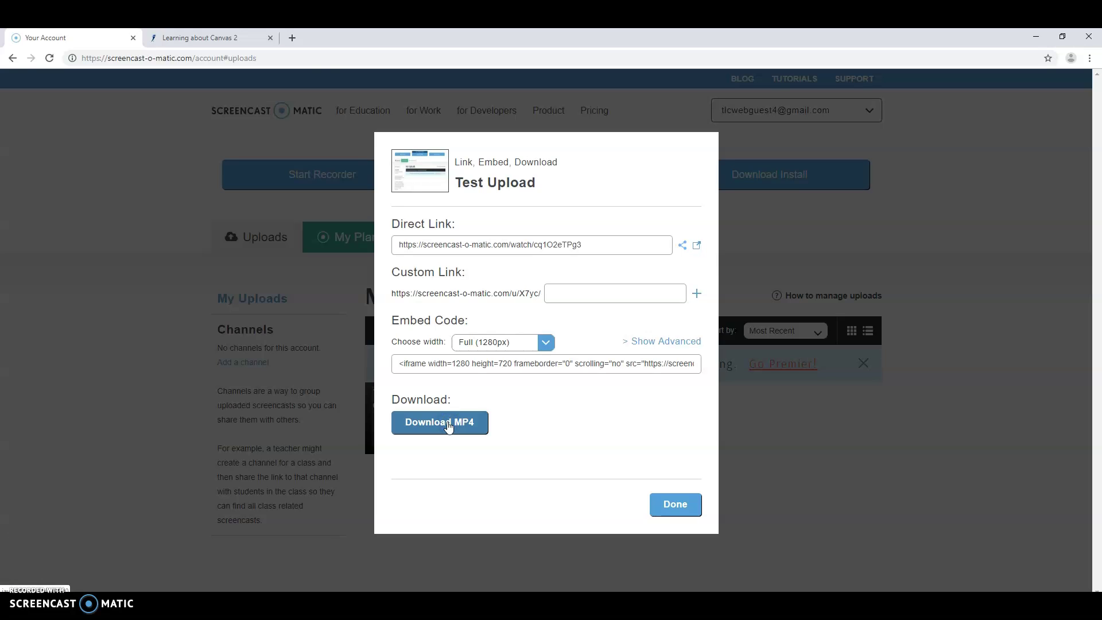
{"action": "left_click", "coordinate": [293, 38]}
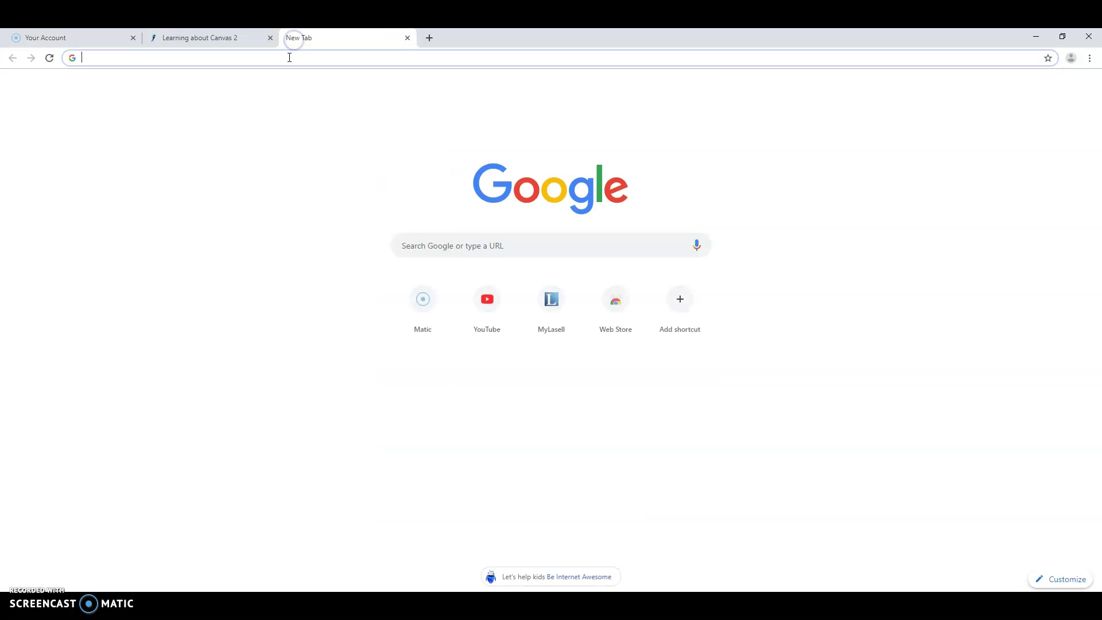
{"action": "type", "text": "www.youtube.com"}
{"action": "key", "text": "Return"}
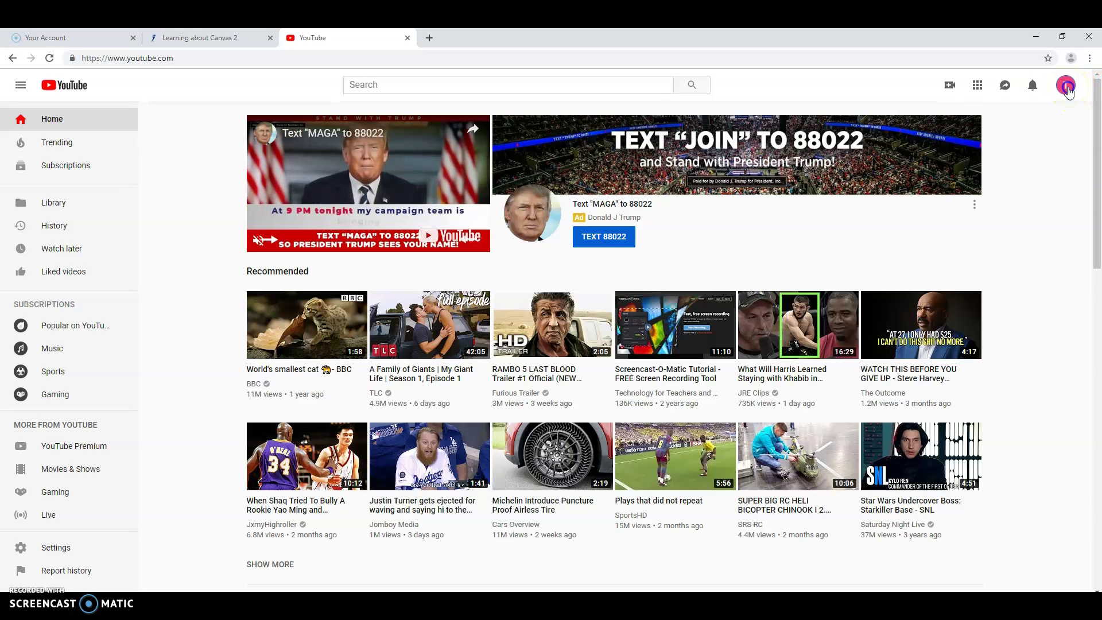
{"action": "left_click", "coordinate": [1068, 91]}
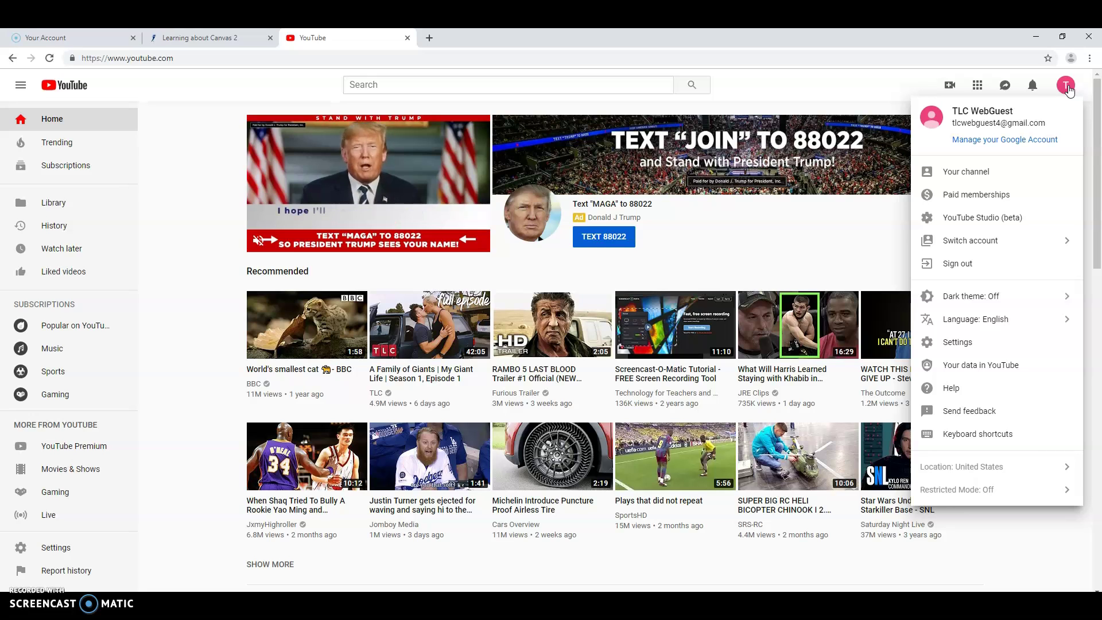
{"action": "left_click", "coordinate": [1068, 87]}
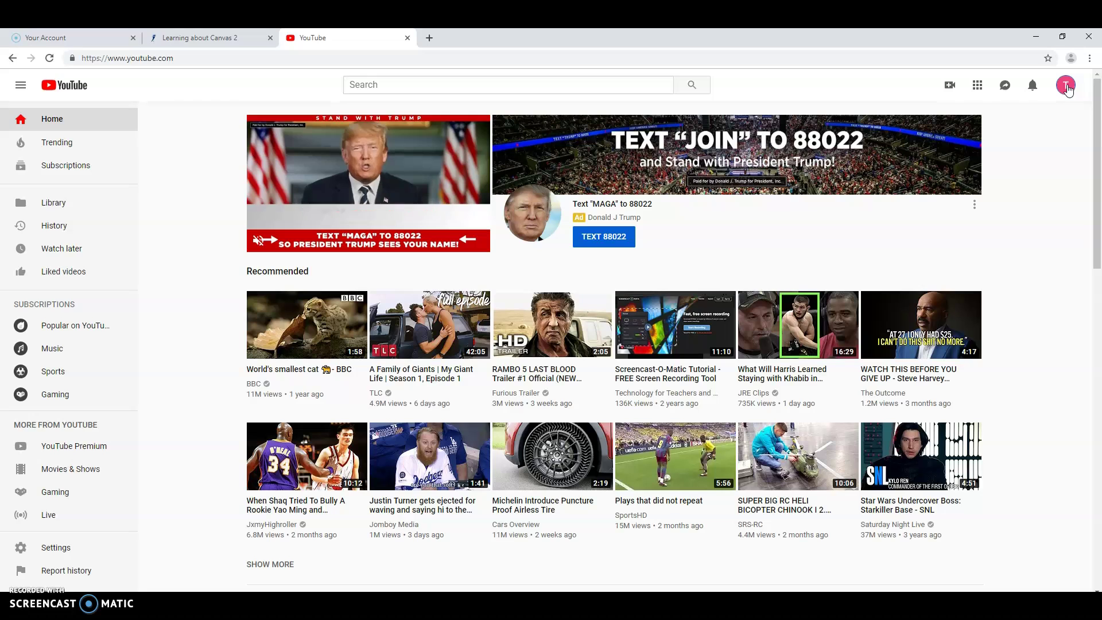
Start a YouTube video upload with Unlisted visibility, using the file Test Upload (1) from the Downloads folder.
{"action": "left_click", "coordinate": [951, 87]}
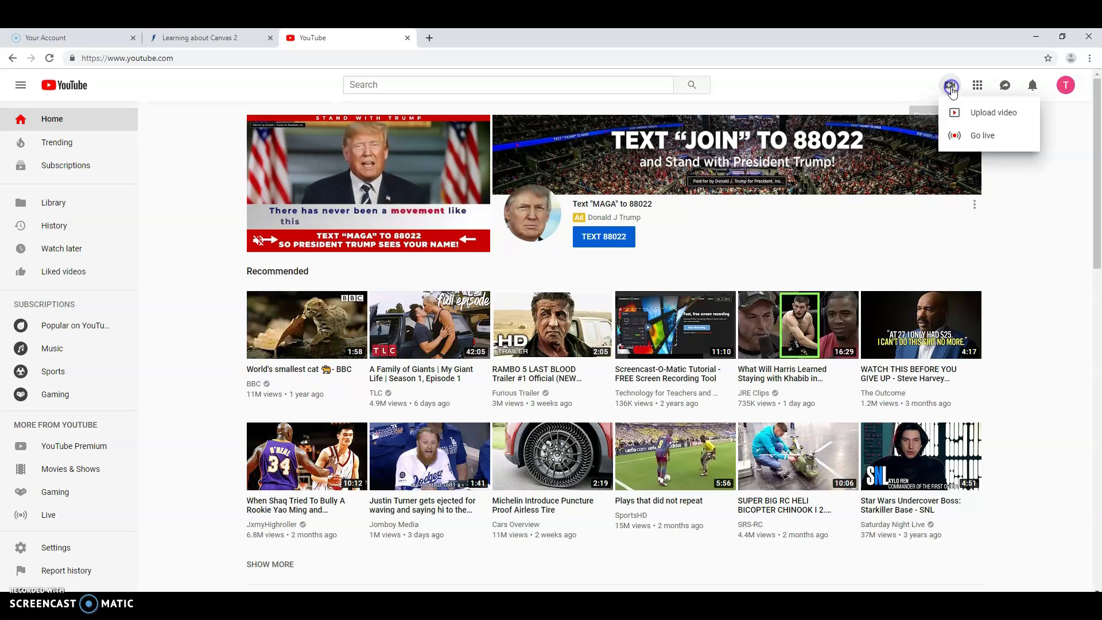
{"action": "left_click", "coordinate": [968, 111]}
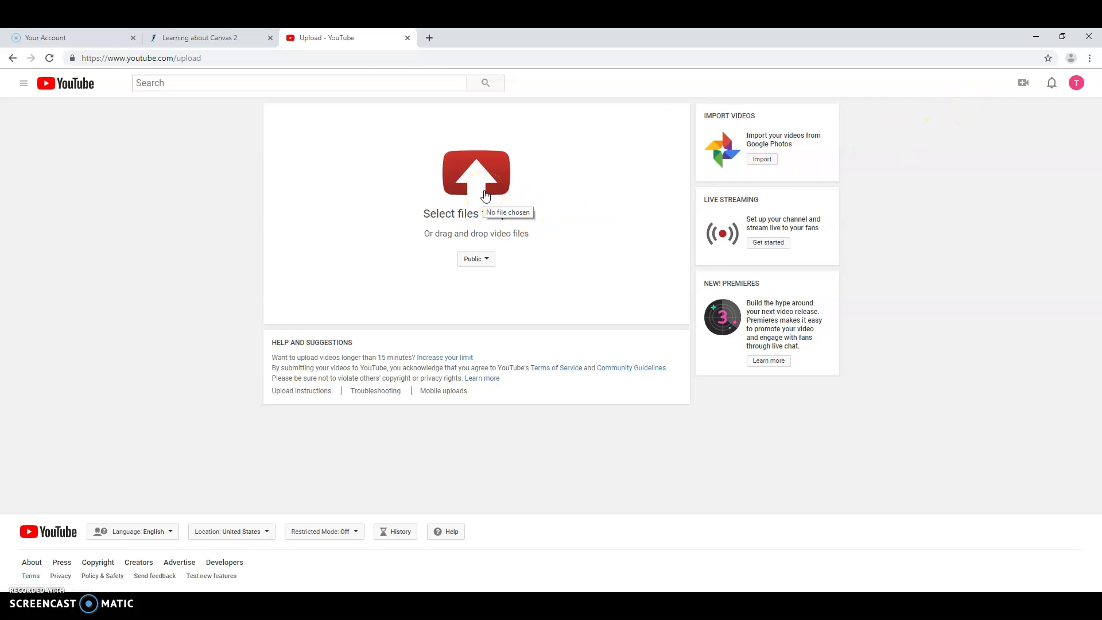
{"action": "left_click", "coordinate": [476, 258]}
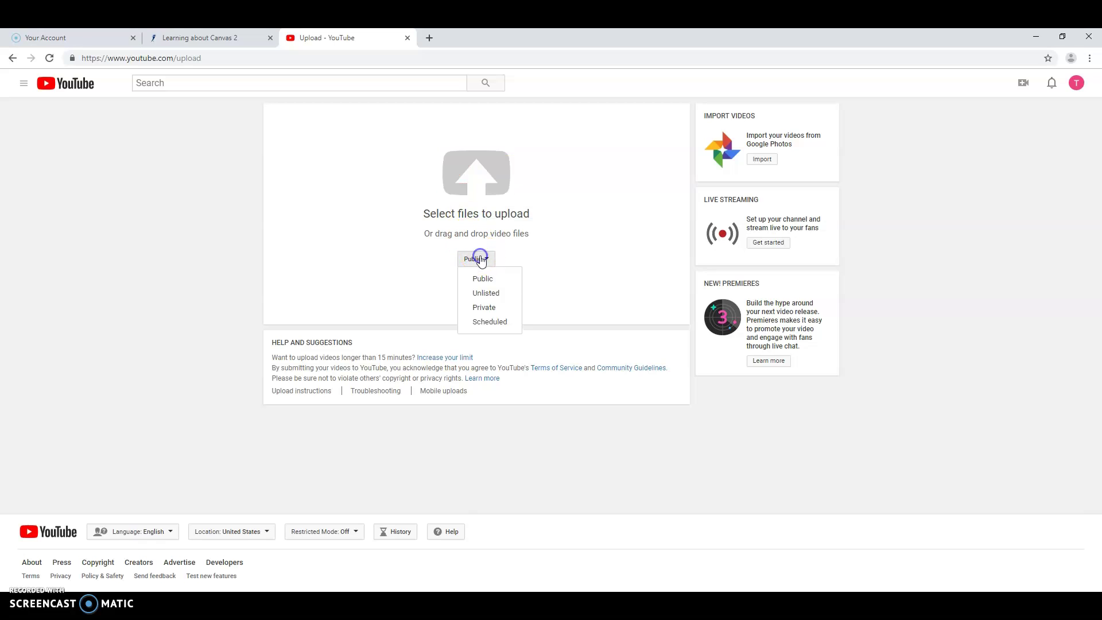
{"action": "left_click", "coordinate": [483, 294]}
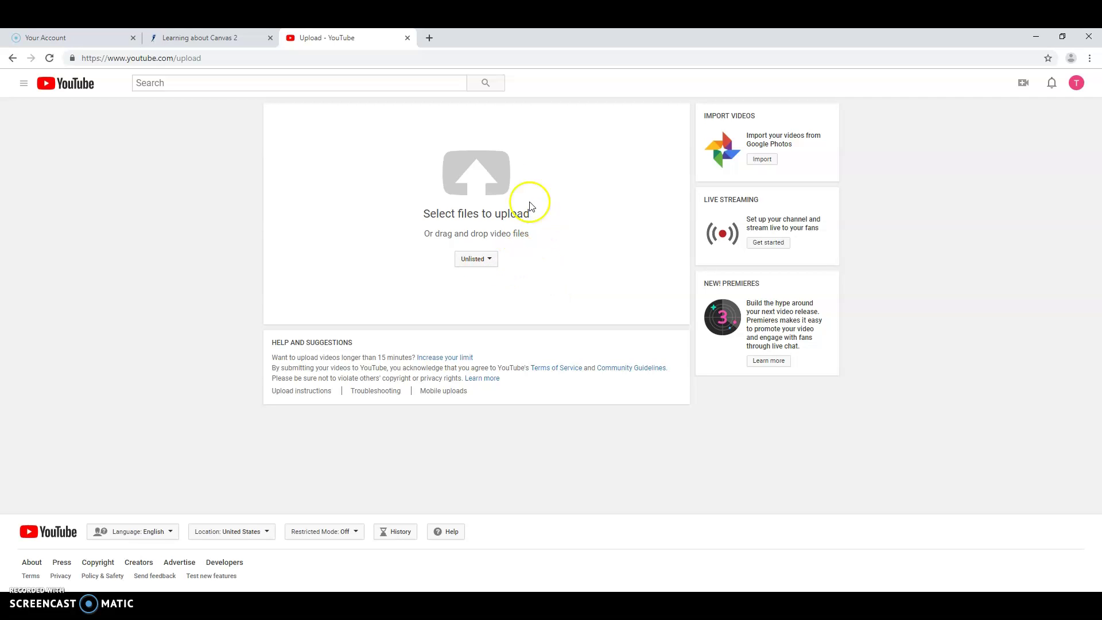
{"action": "left_click", "coordinate": [485, 187]}
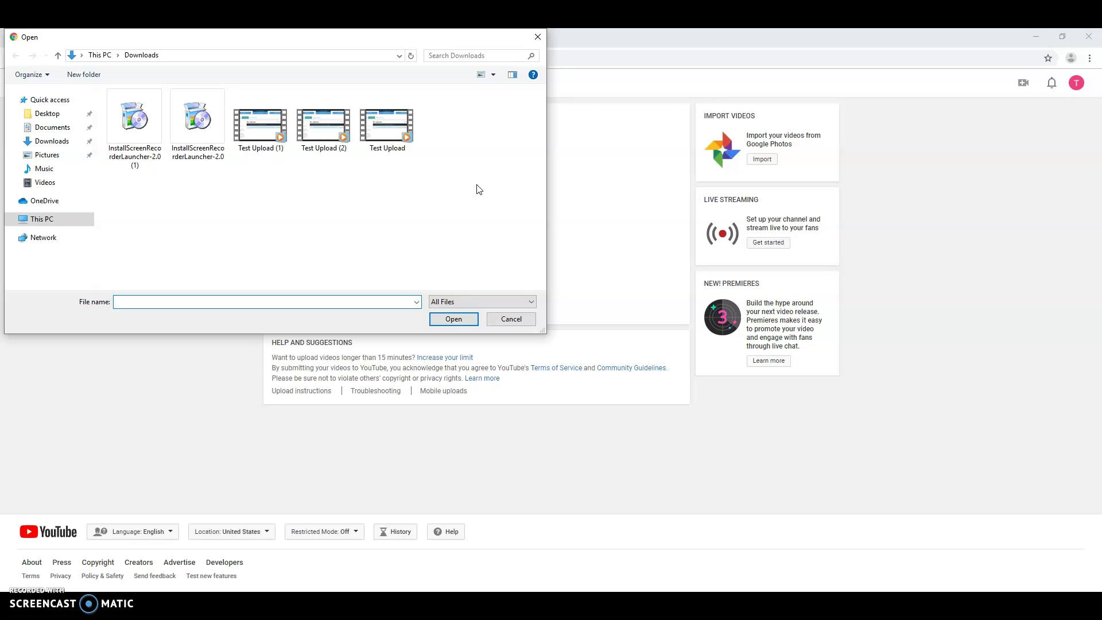
{"action": "double_click", "coordinate": [268, 150]}
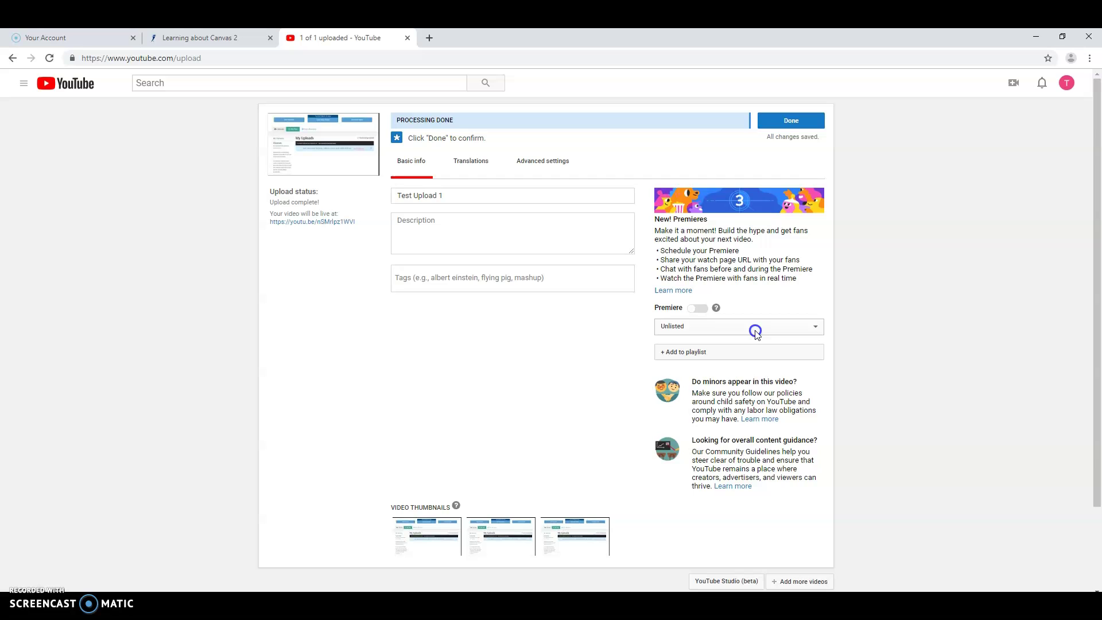
Confirm the processed upload and copy its share link.
{"action": "left_click", "coordinate": [796, 121]}
{"action": "left_click", "coordinate": [536, 191]}
{"action": "key", "text": "ctrl+c"}
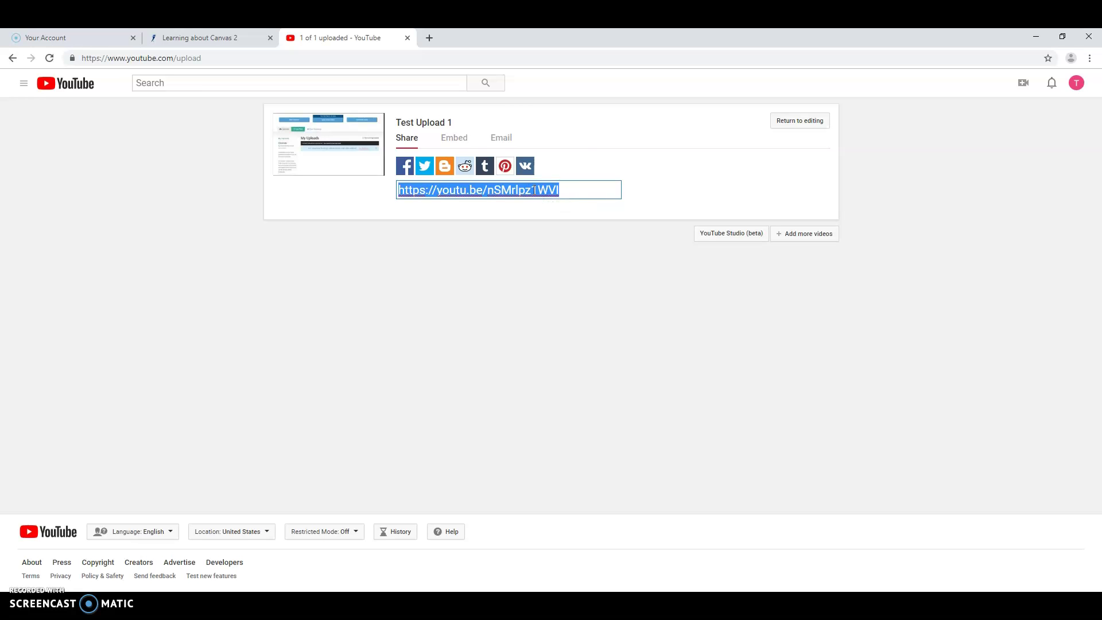
Open the copied video link in a new browser tab and pause its playback.
{"action": "left_click", "coordinate": [430, 37]}
{"action": "key", "text": "ctrl+v"}
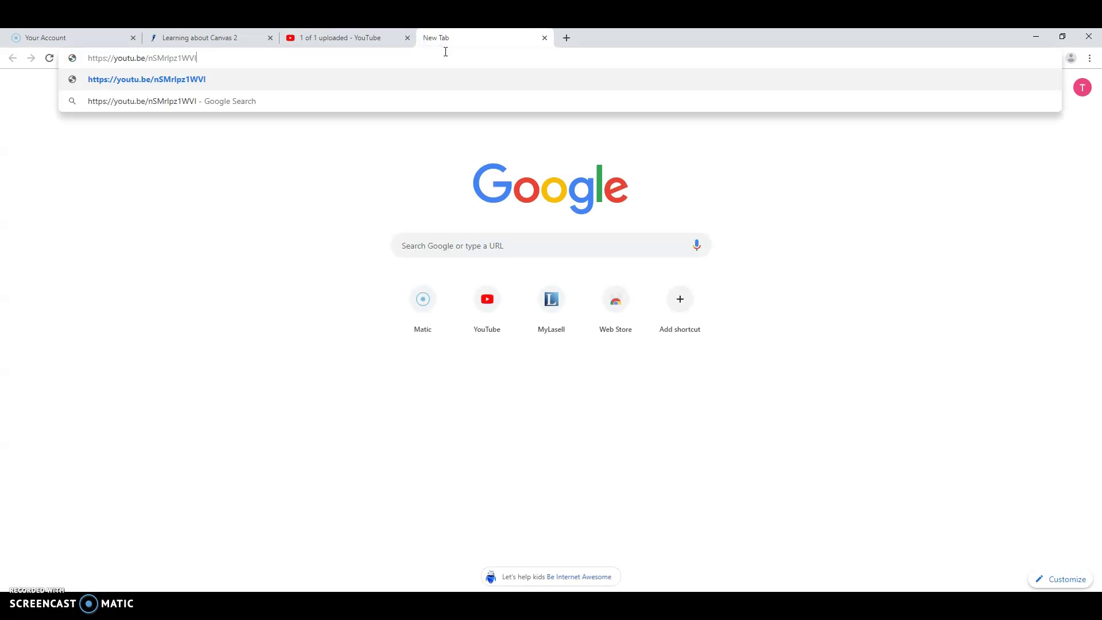
{"action": "key", "text": "Return"}
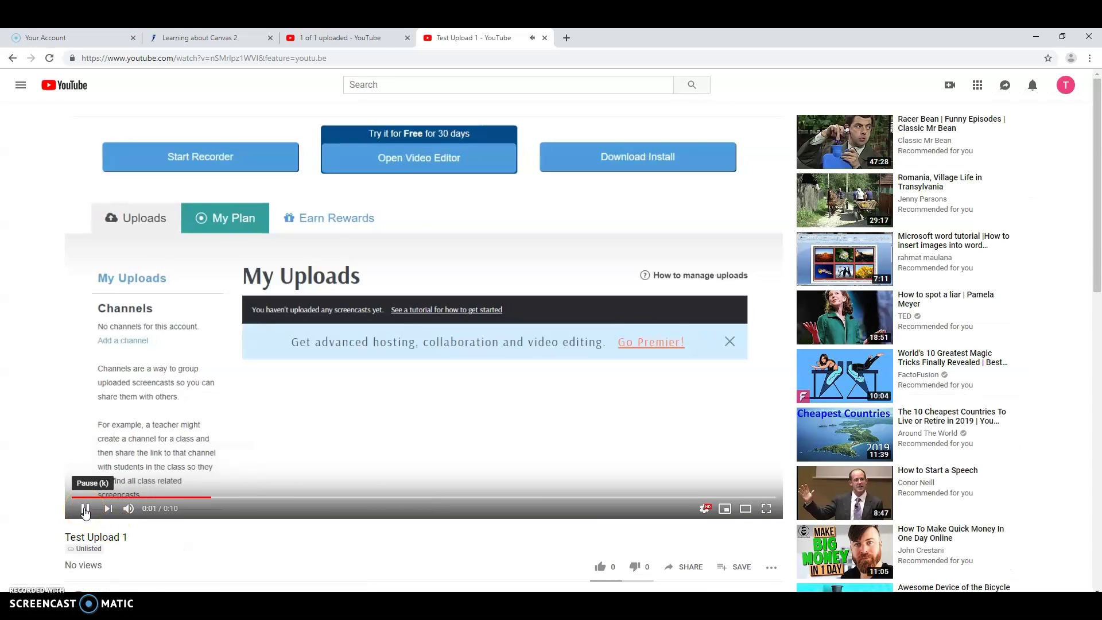
{"action": "left_click", "coordinate": [85, 510]}
Go to YouTube Studio (beta) and switch to Creator Studio Classic, skipping the feedback survey.
{"action": "left_click", "coordinate": [1067, 86]}
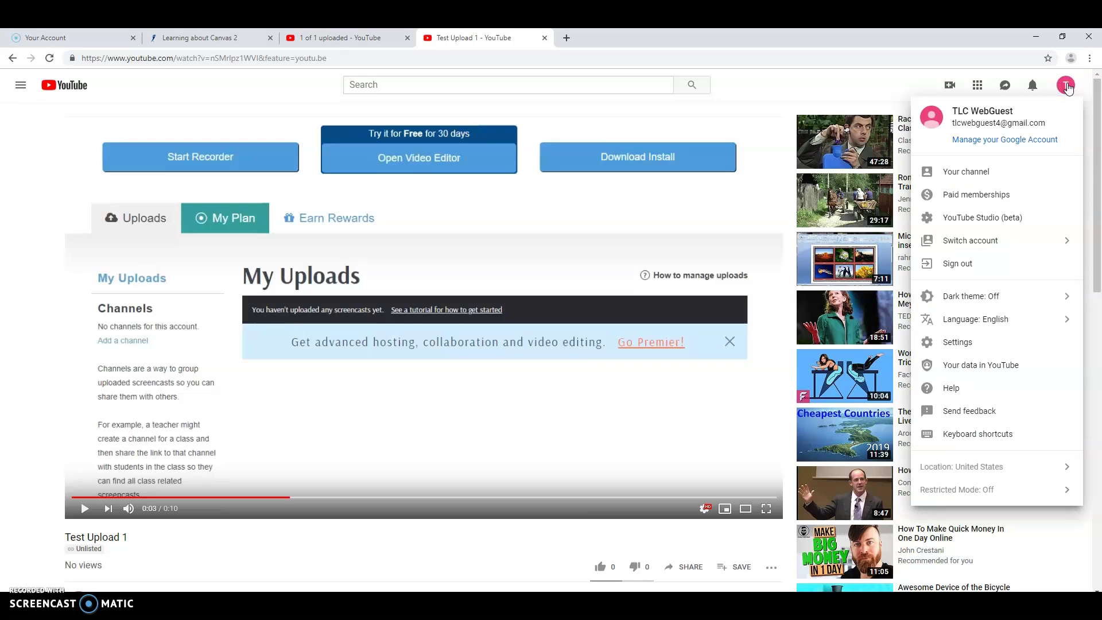
{"action": "left_click", "coordinate": [980, 221]}
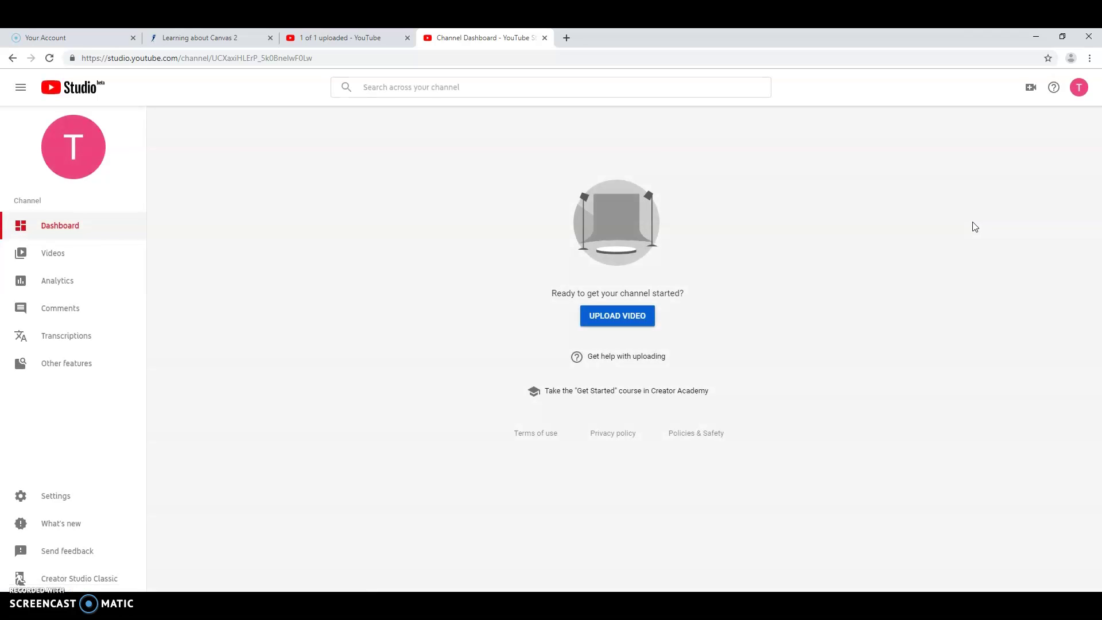
{"action": "left_click", "coordinate": [964, 229]}
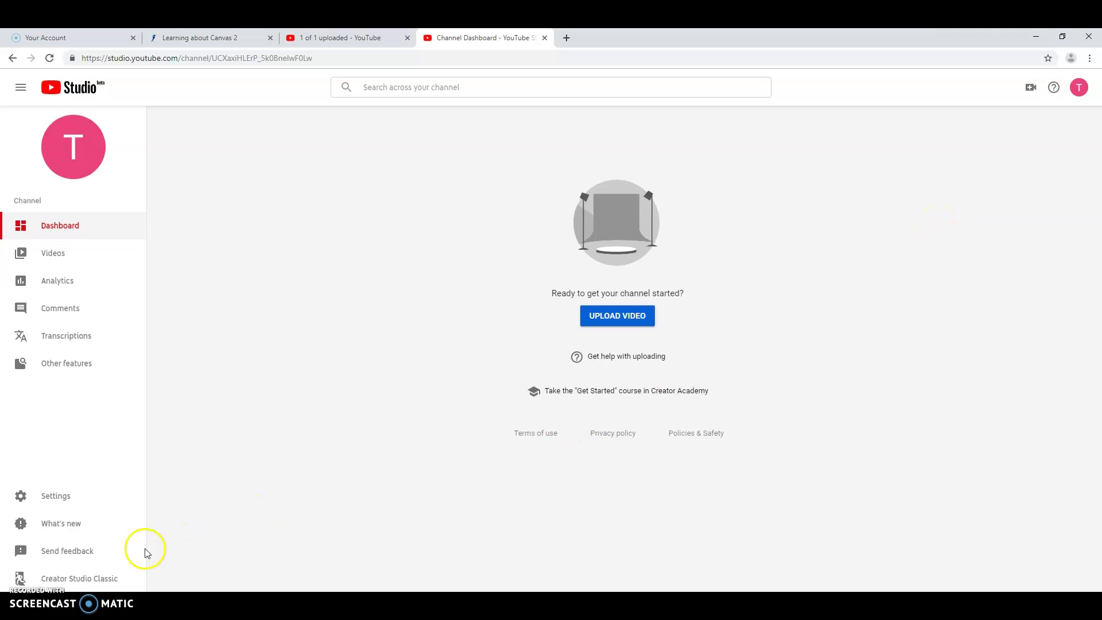
{"action": "left_click", "coordinate": [62, 581]}
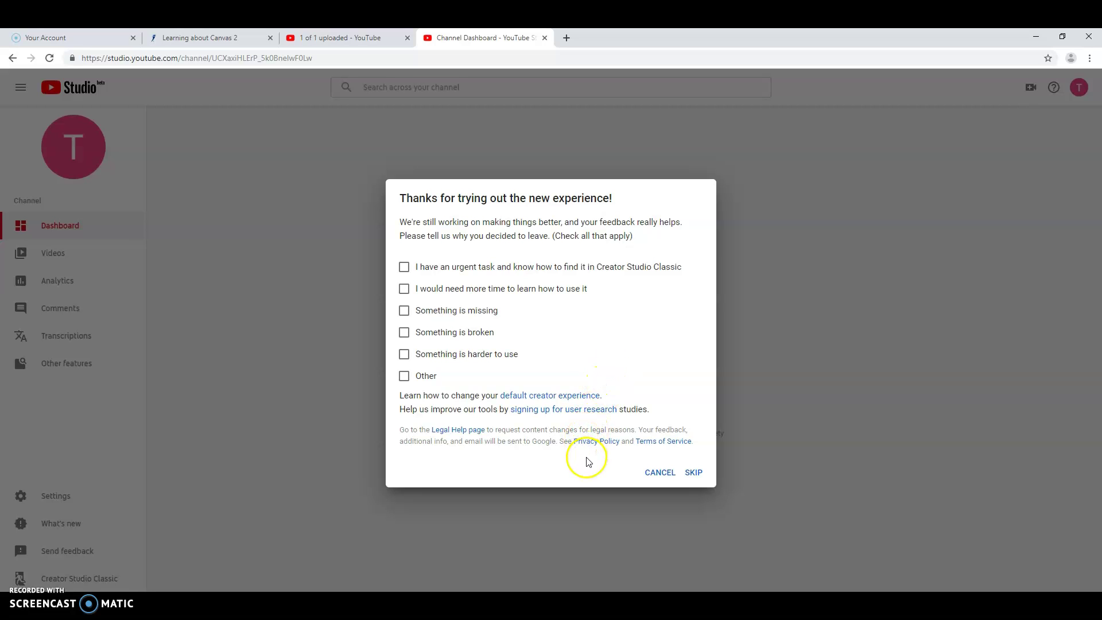
{"action": "left_click", "coordinate": [691, 472]}
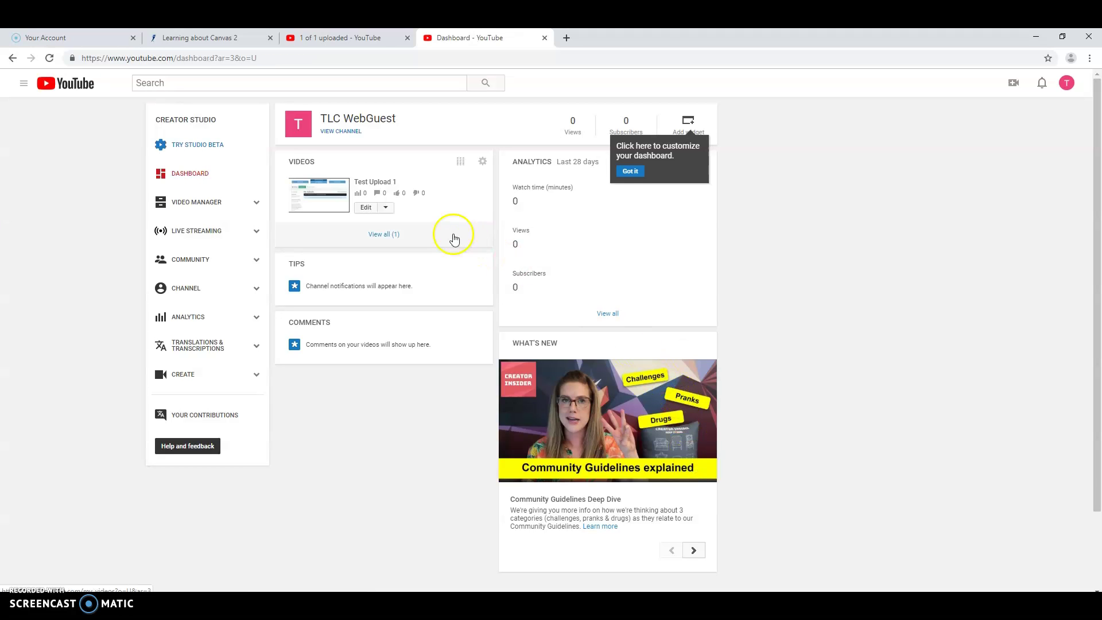
Open Test Upload 1 for editing and go to its subtitles and closed captions.
{"action": "left_click", "coordinate": [385, 185]}
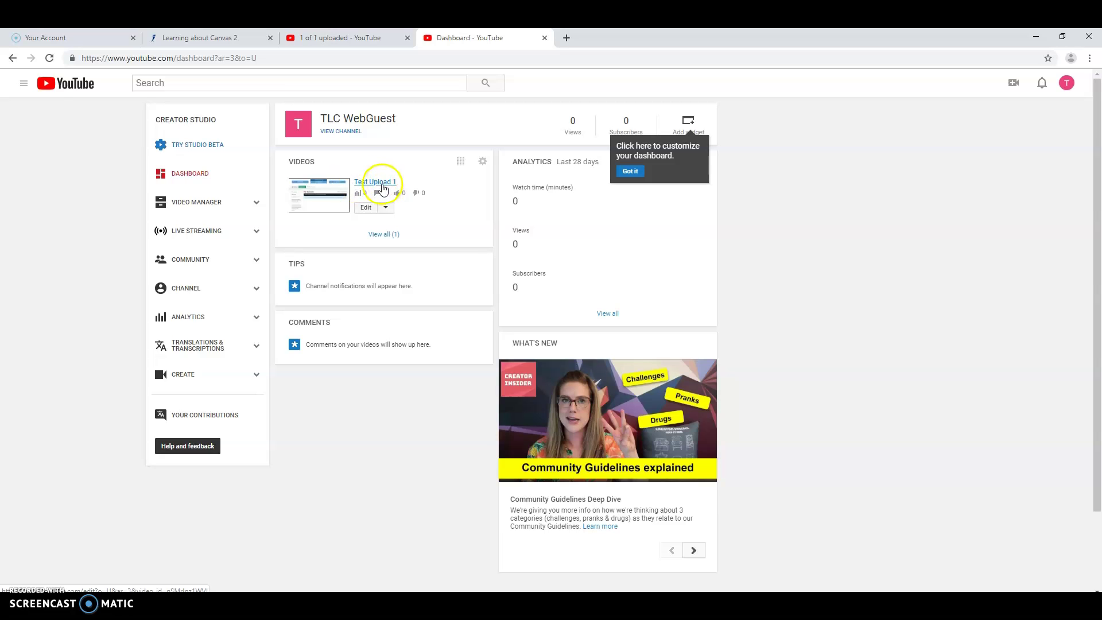
{"action": "left_click", "coordinate": [383, 187]}
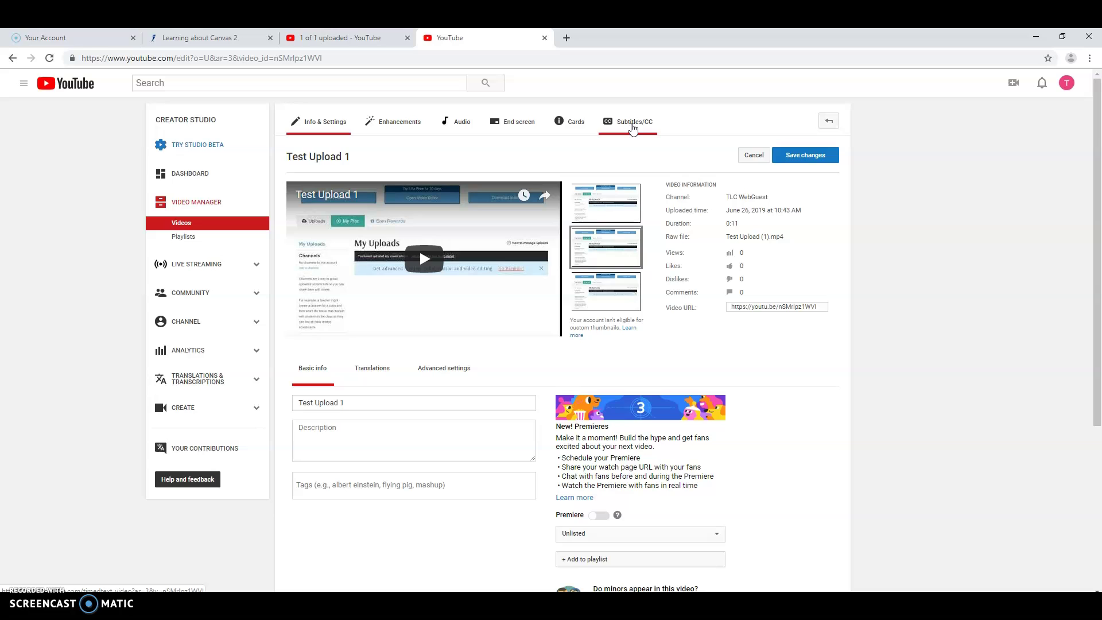
{"action": "left_click", "coordinate": [633, 127]}
{"action": "left_click", "coordinate": [570, 213]}
Set the video language to English and make it the default for new uploads.
{"action": "left_click", "coordinate": [523, 340]}
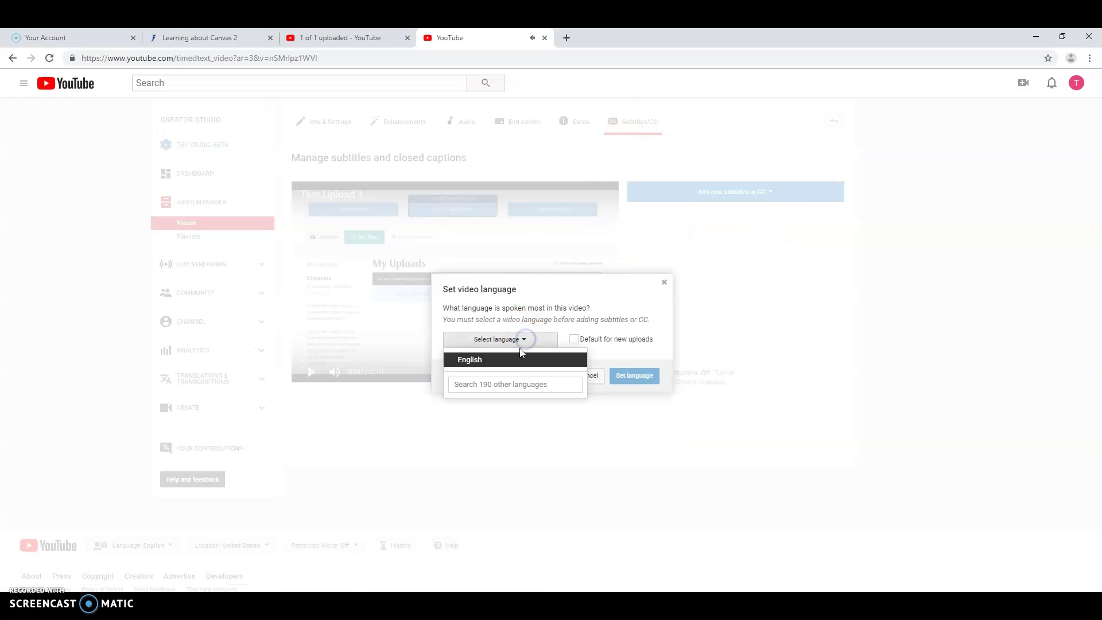
{"action": "left_click", "coordinate": [518, 360]}
{"action": "left_click", "coordinate": [573, 339]}
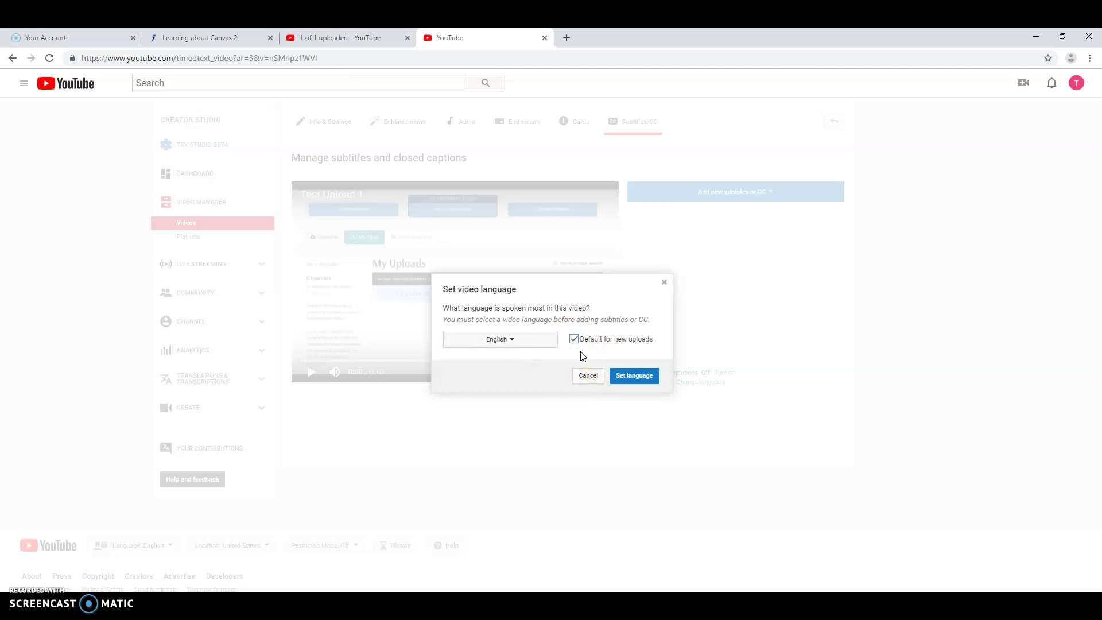
{"action": "left_click", "coordinate": [556, 371]}
{"action": "left_click", "coordinate": [634, 377]}
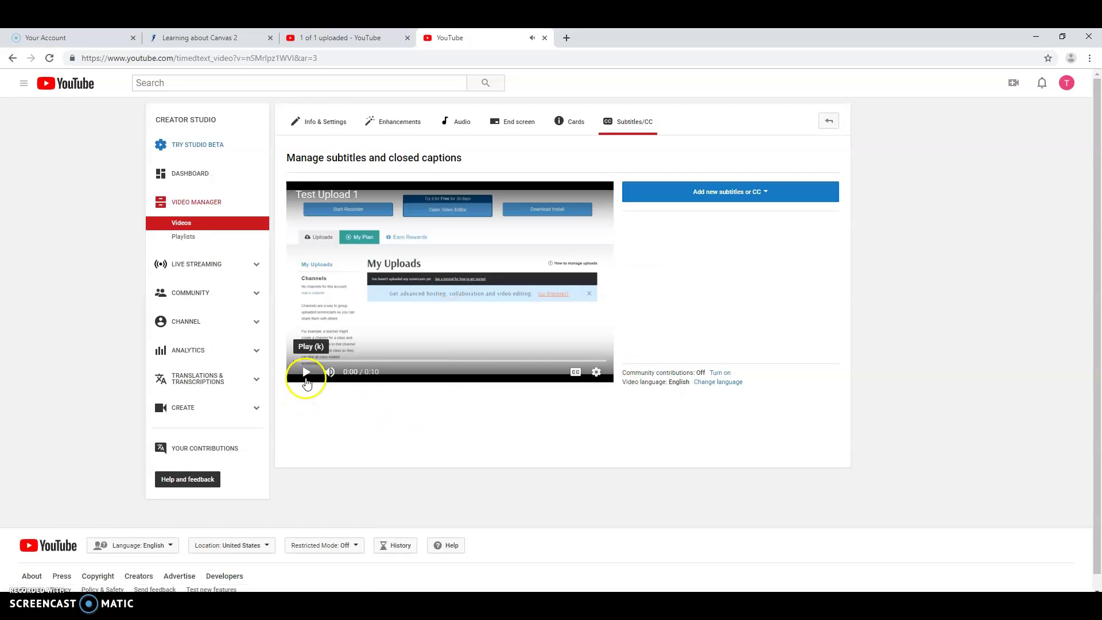
Open the published English (Automatic) captions, pause the preview video and start editing them.
{"action": "double_click", "coordinate": [658, 234]}
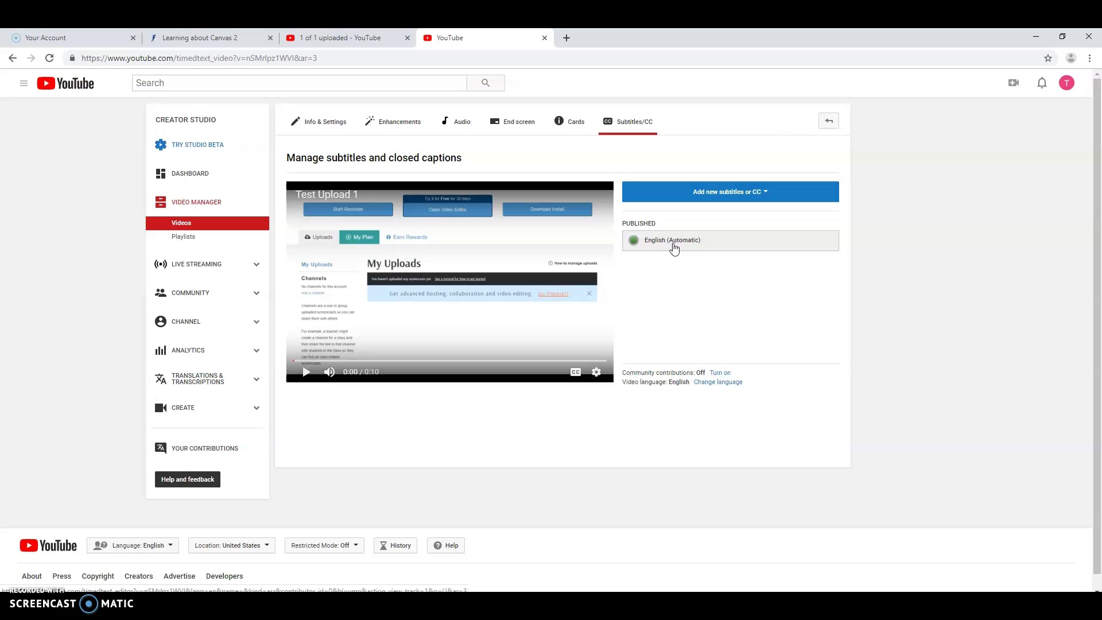
{"action": "left_click", "coordinate": [674, 247]}
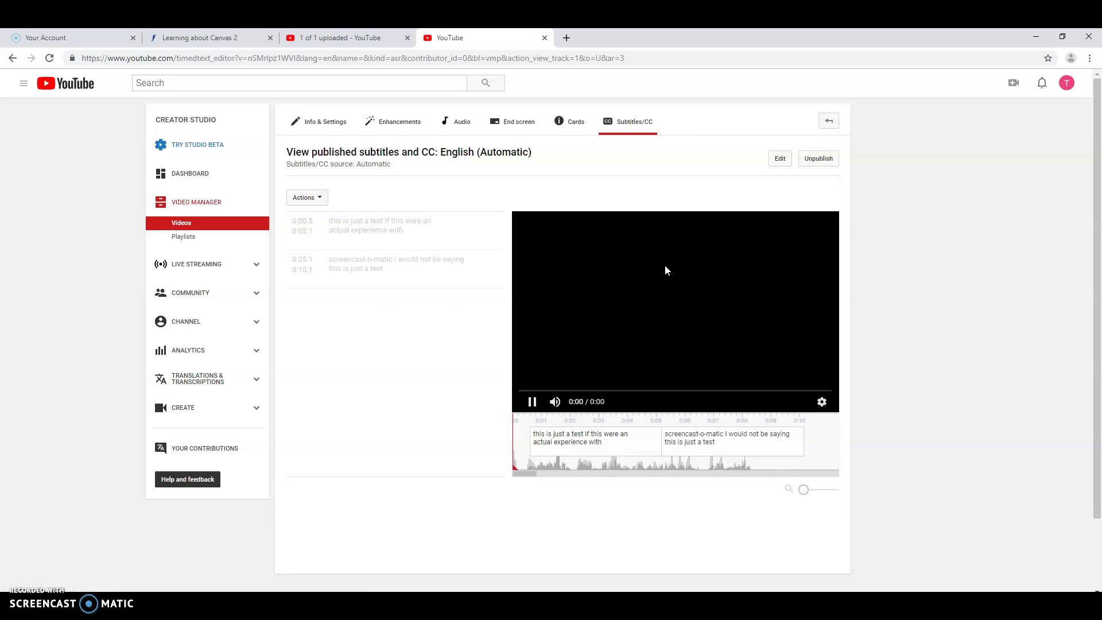
{"action": "left_click", "coordinate": [668, 271]}
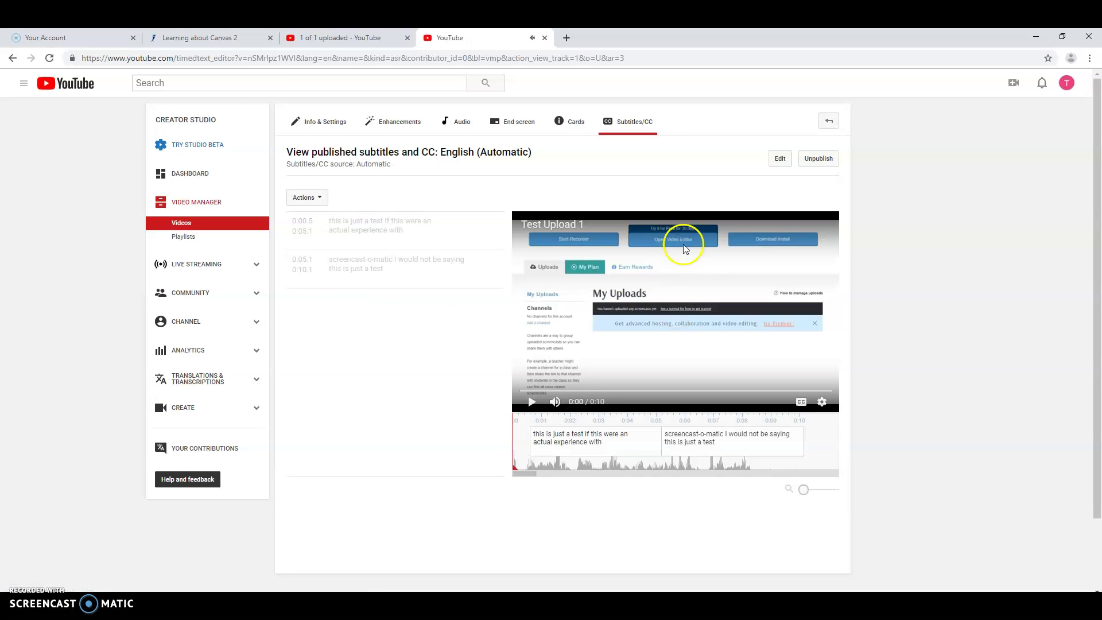
{"action": "left_click", "coordinate": [782, 161]}
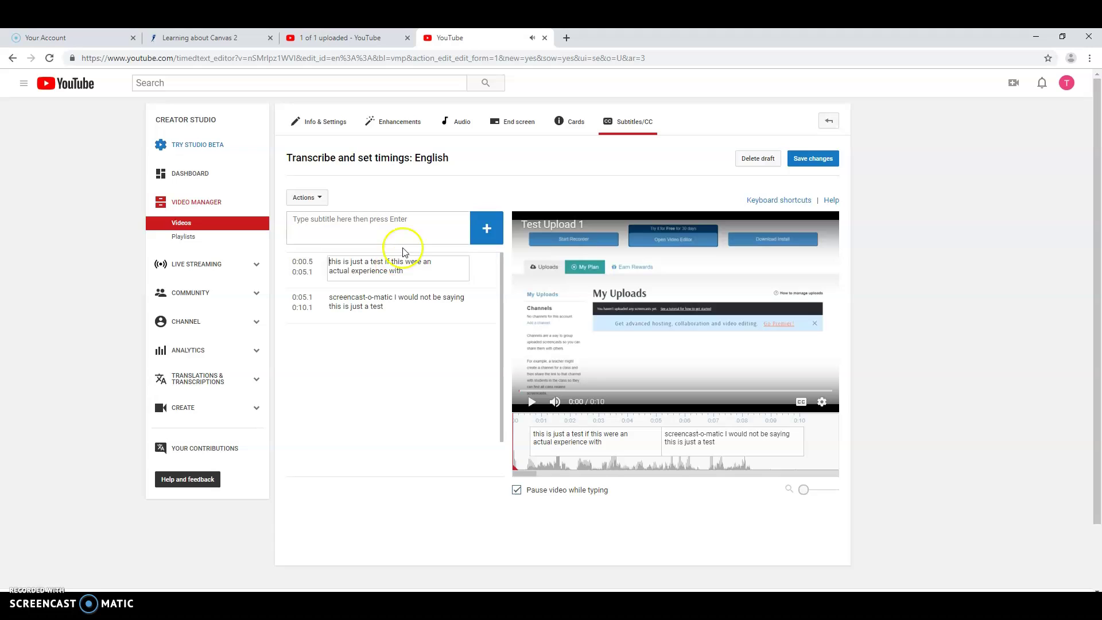
Correct the first caption line by capitalizing "This" and adding a period directly after "test".
{"action": "key", "text": "Delete"}
{"action": "type", "text": "T"}
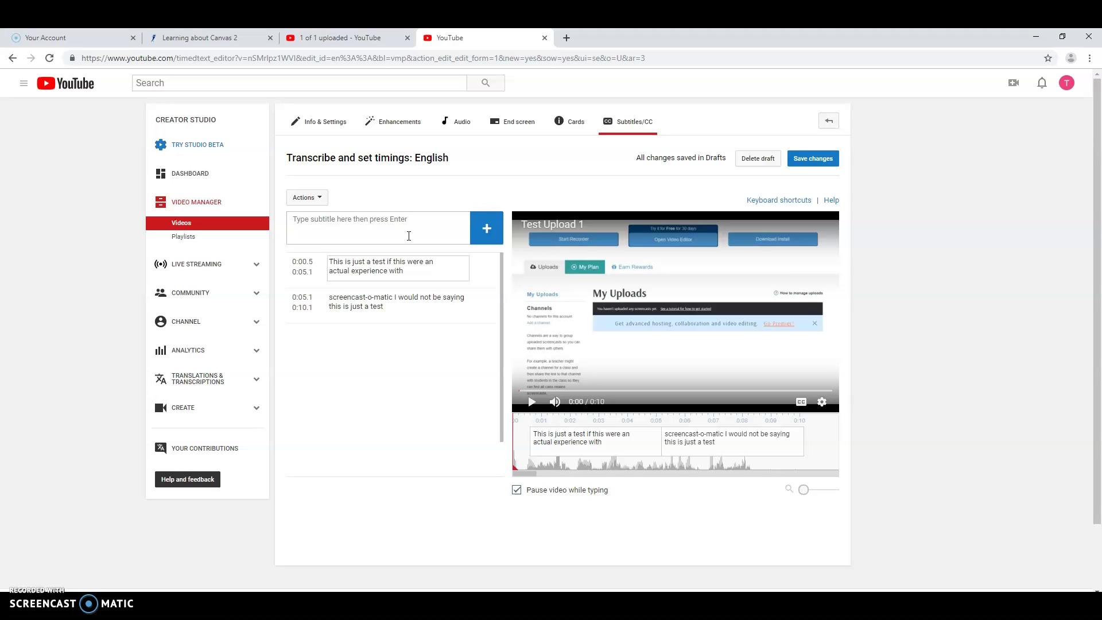
{"action": "type", "text": "."}
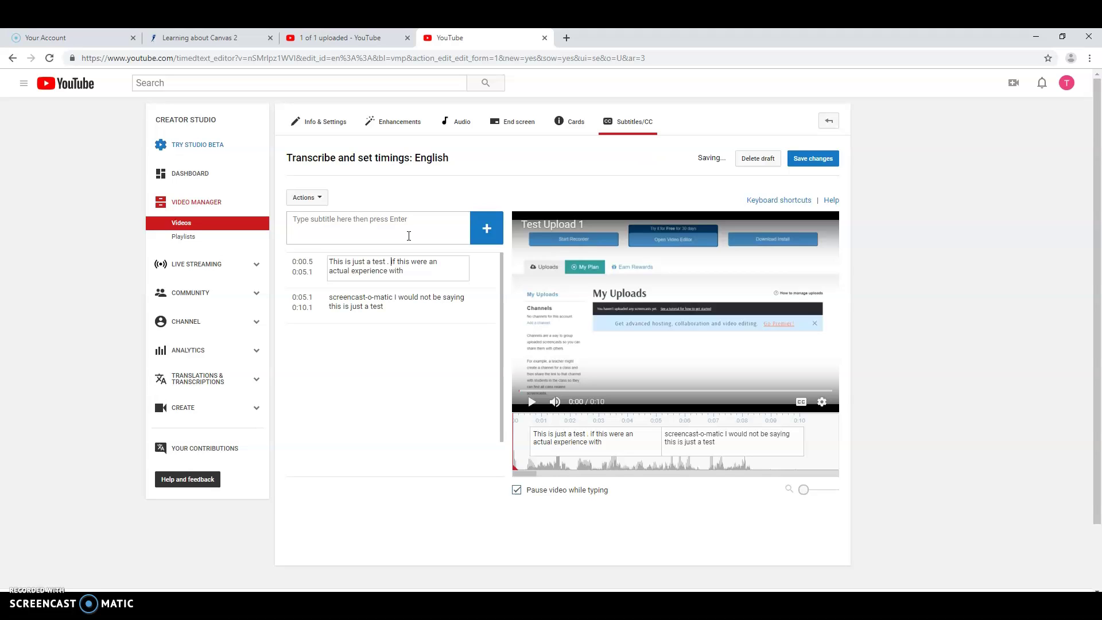
{"action": "key", "text": "BackSpace"}
{"action": "key", "text": "BackSpace"}
{"action": "type", "text": "."}
Add a comma after "screencast-o-matic" and a period after "test" in the second caption line, and publish the caption changes.
{"action": "left_click", "coordinate": [393, 298]}
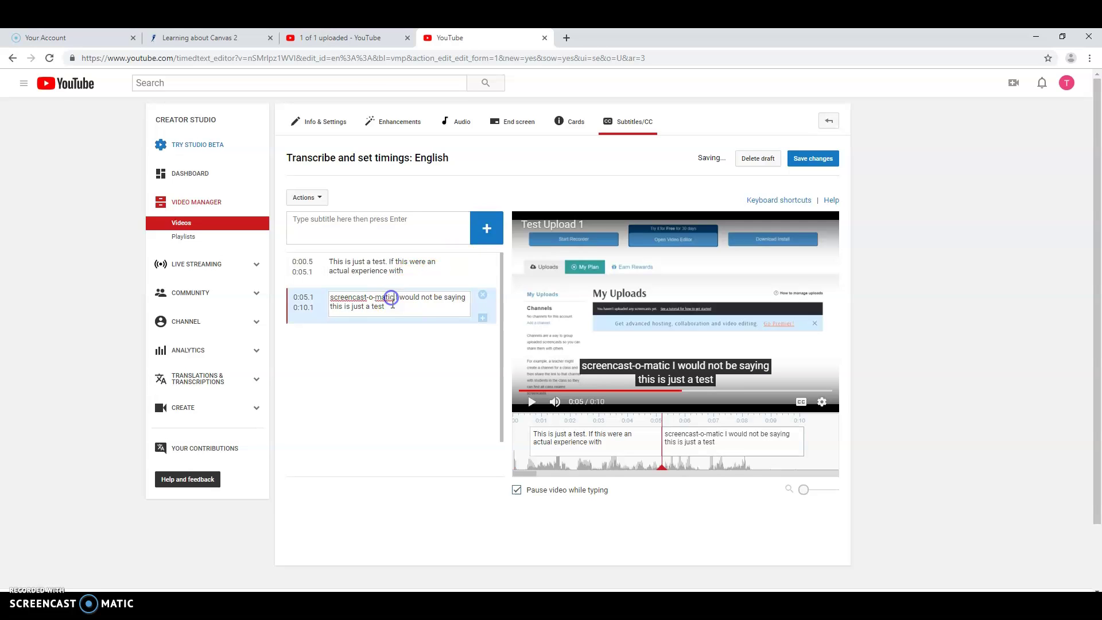
{"action": "type", "text": ","}
{"action": "left_click", "coordinate": [393, 310]}
{"action": "type", "text": "."}
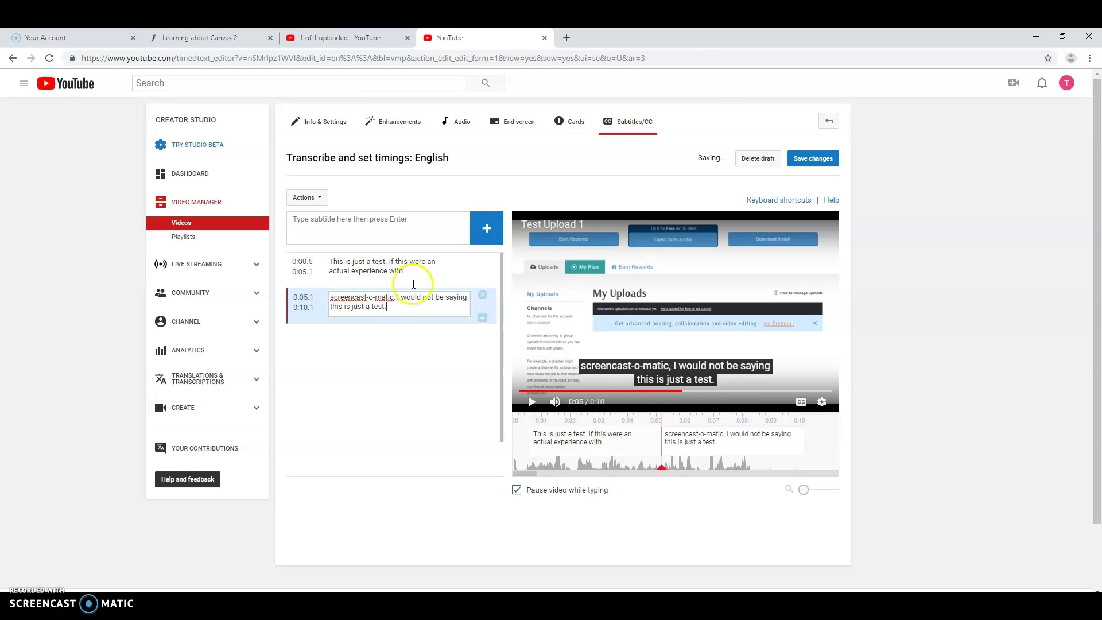
{"action": "left_click", "coordinate": [812, 160]}
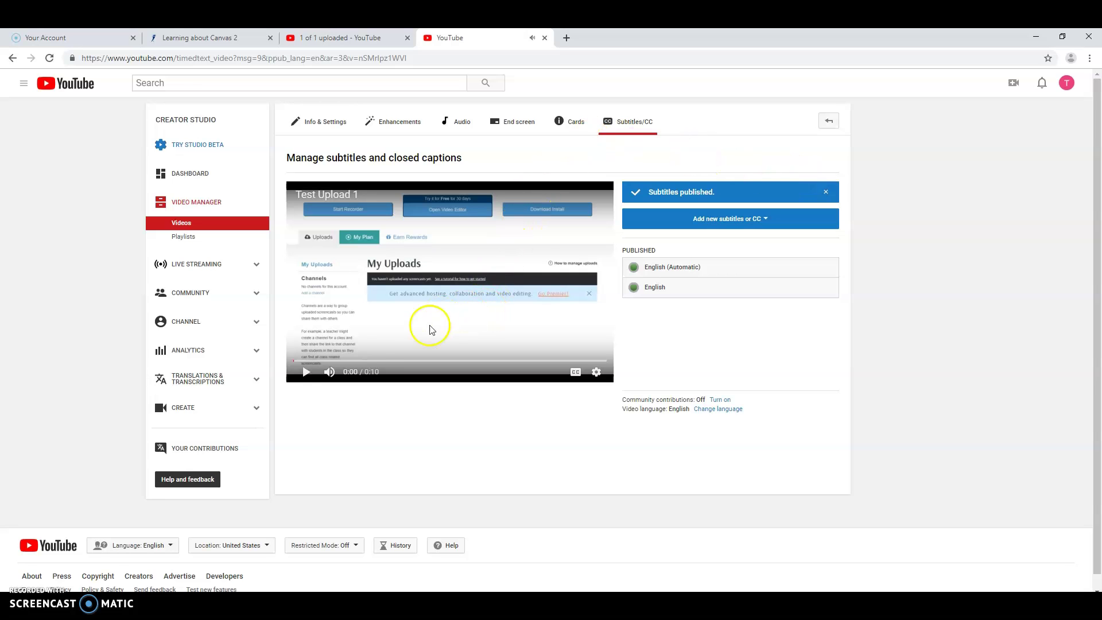
Return to the channel's video list and open the Test Upload 1 settings.
{"action": "left_click", "coordinate": [182, 223]}
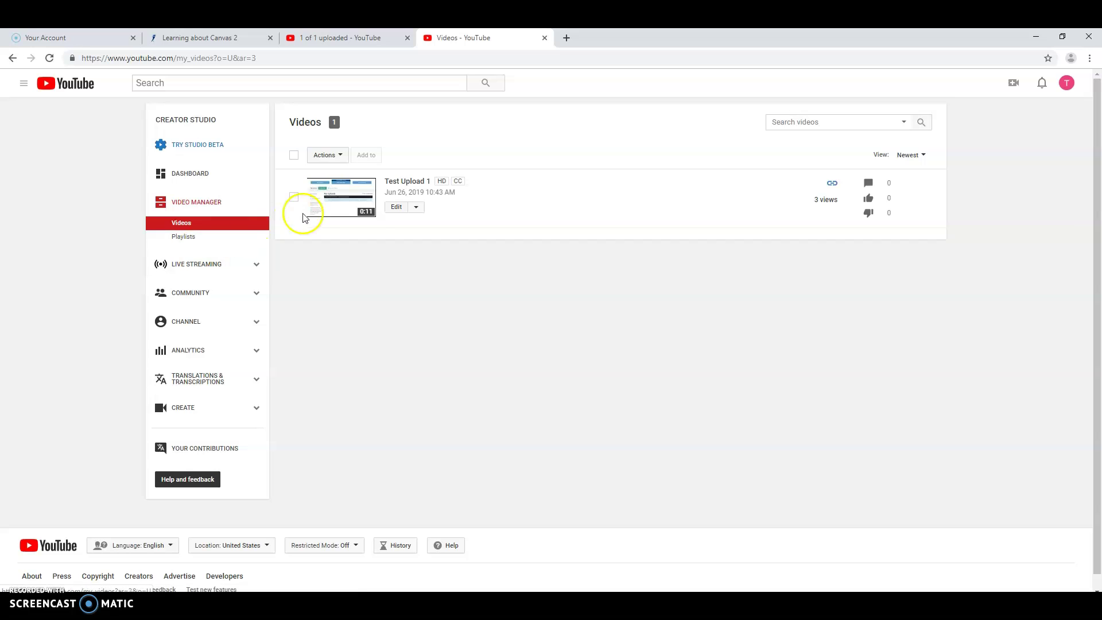
{"action": "left_click", "coordinate": [401, 183]}
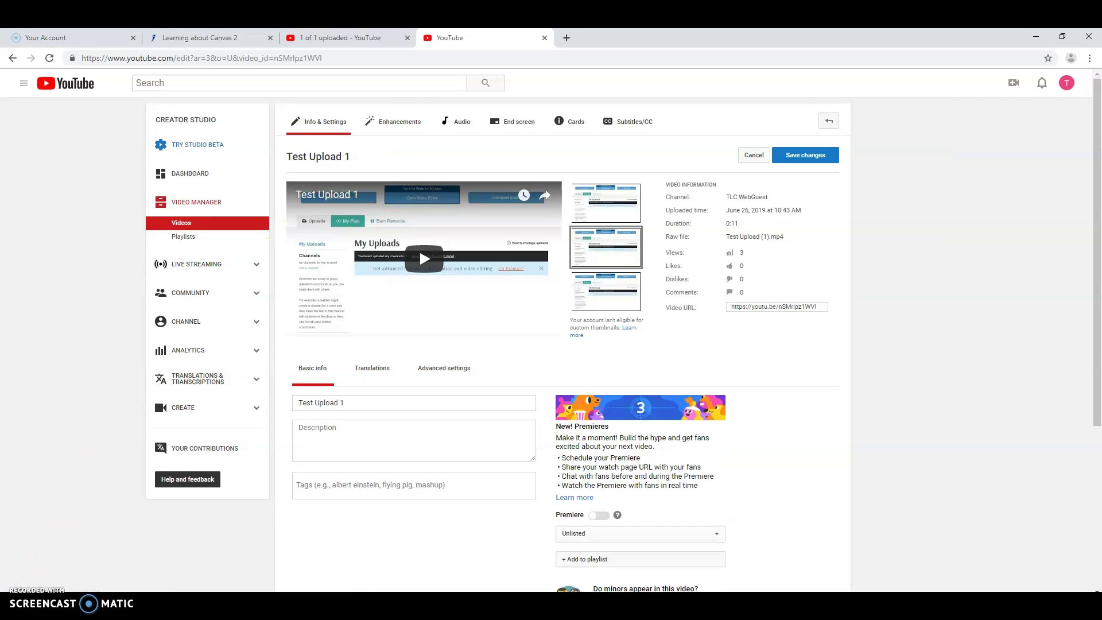
Go to the YouTube homepage, enter YouTube Studio (beta) from the account options and open Test Upload 1's details from its videos.
{"action": "left_click", "coordinate": [1068, 85]}
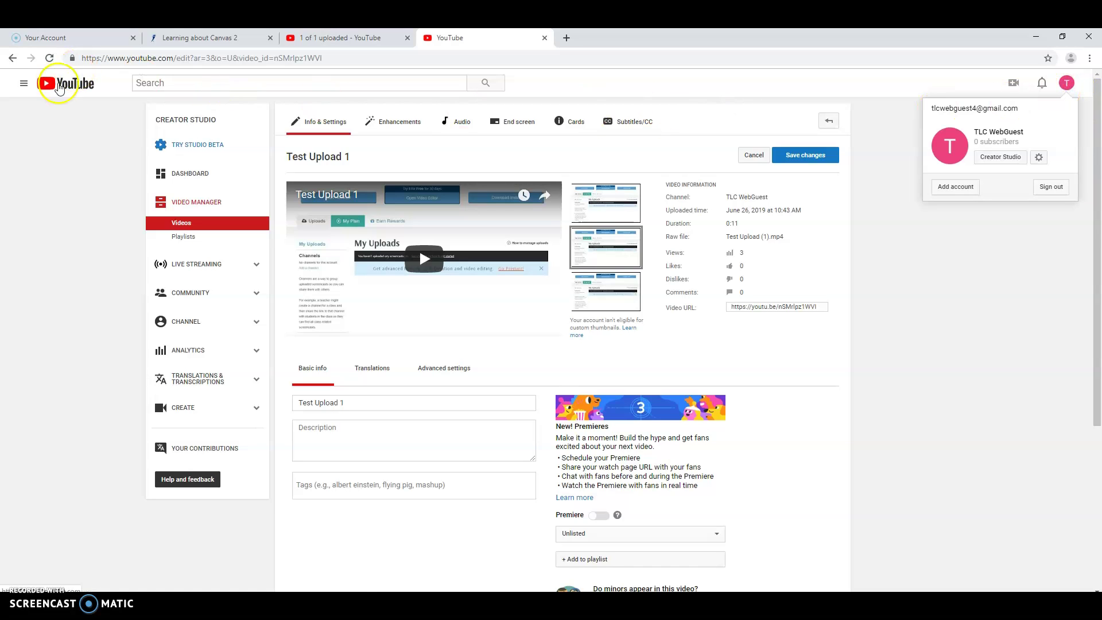
{"action": "left_click", "coordinate": [57, 84]}
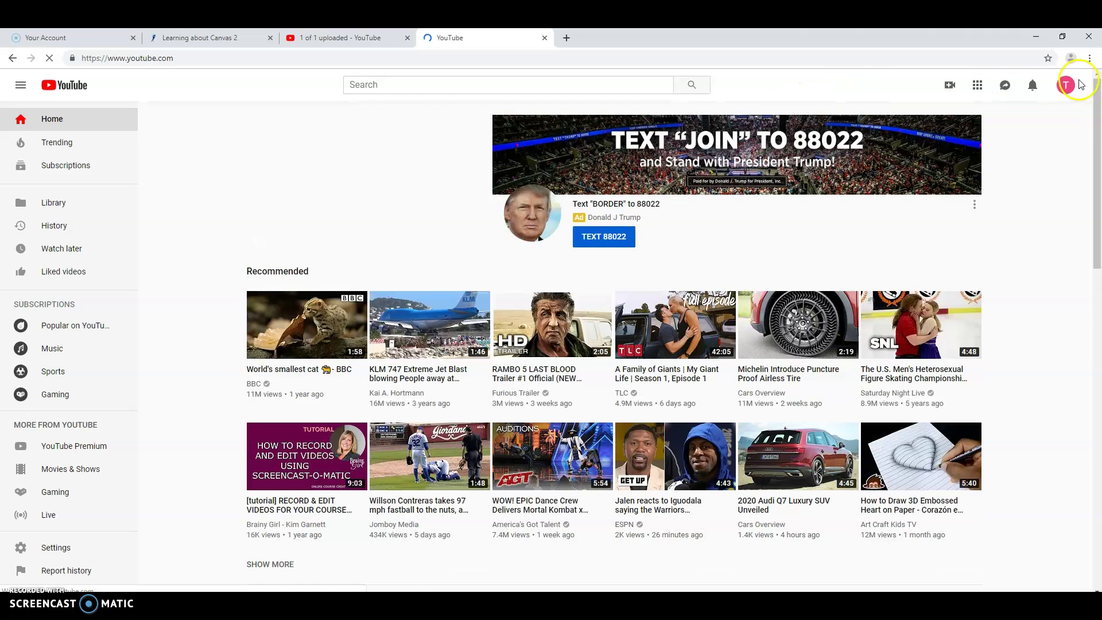
{"action": "left_click", "coordinate": [1066, 85]}
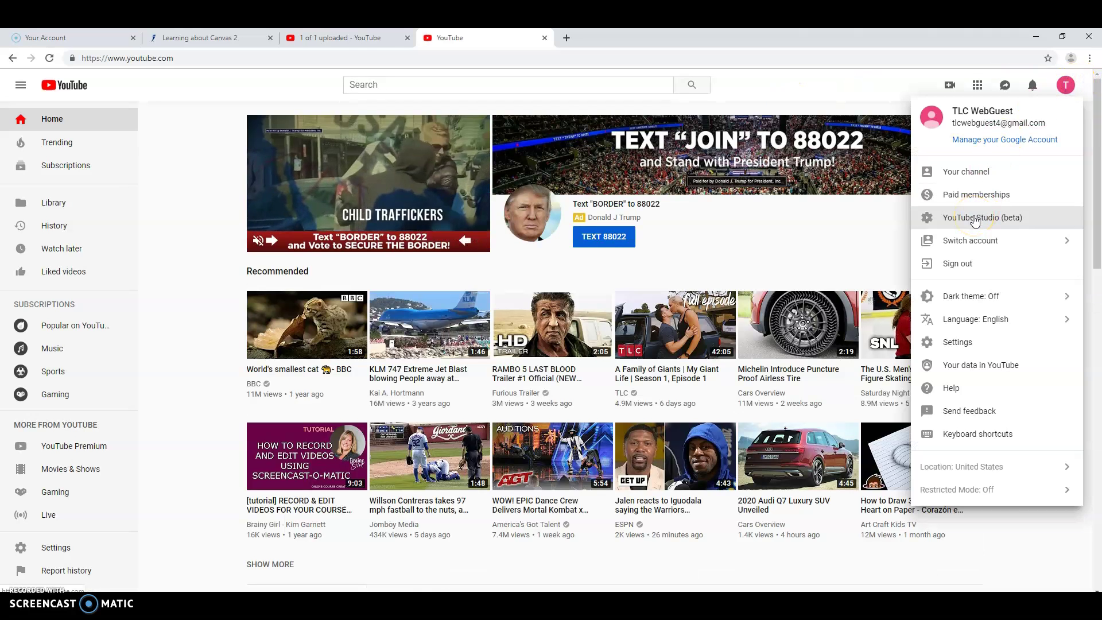
{"action": "left_click", "coordinate": [974, 219]}
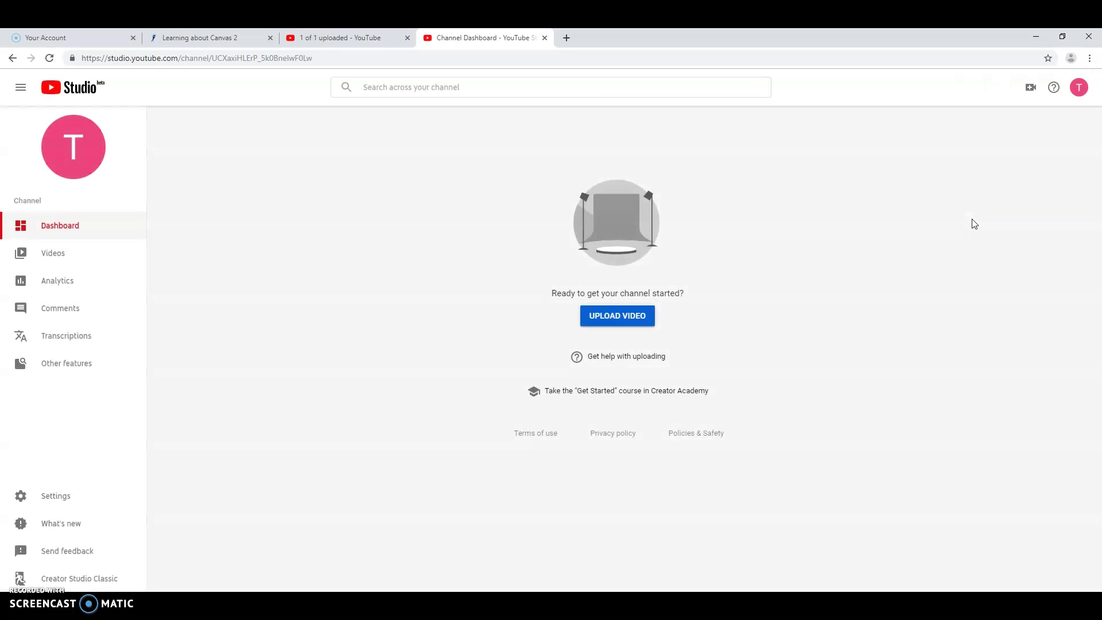
{"action": "left_click", "coordinate": [56, 258]}
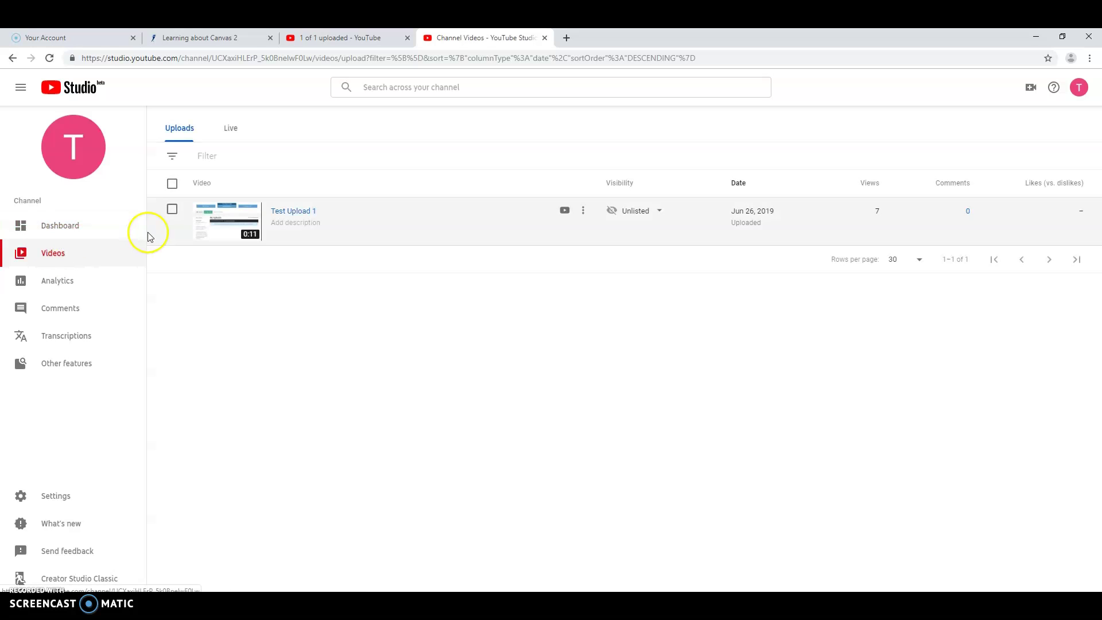
{"action": "left_click", "coordinate": [290, 212]}
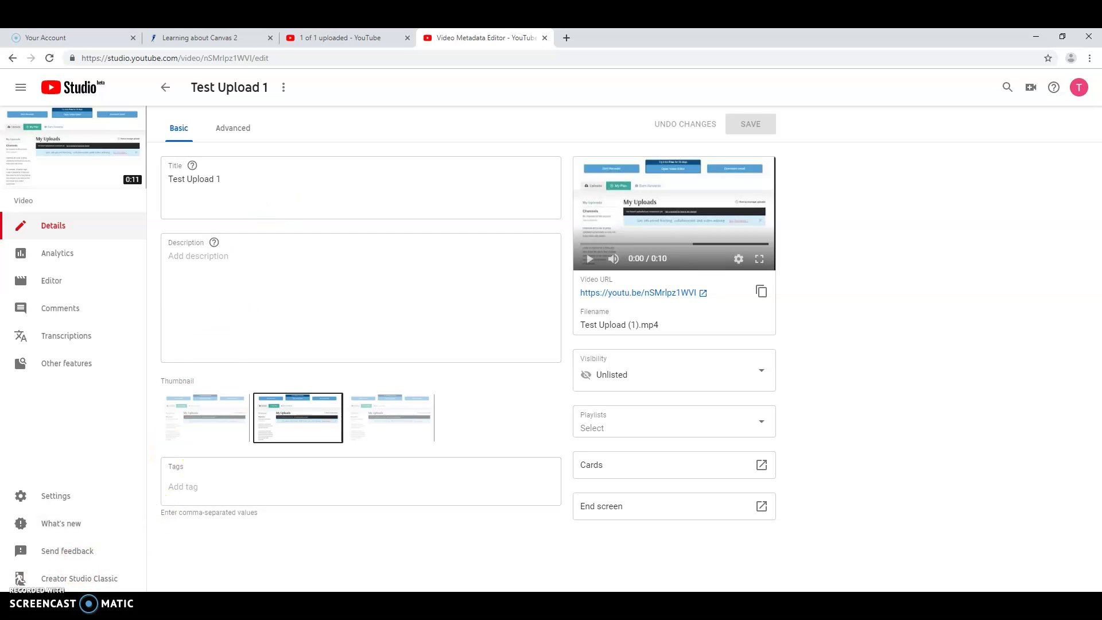
Open the watch page of Test Upload 1 through its video URL and pause playback.
{"action": "left_click", "coordinate": [610, 294]}
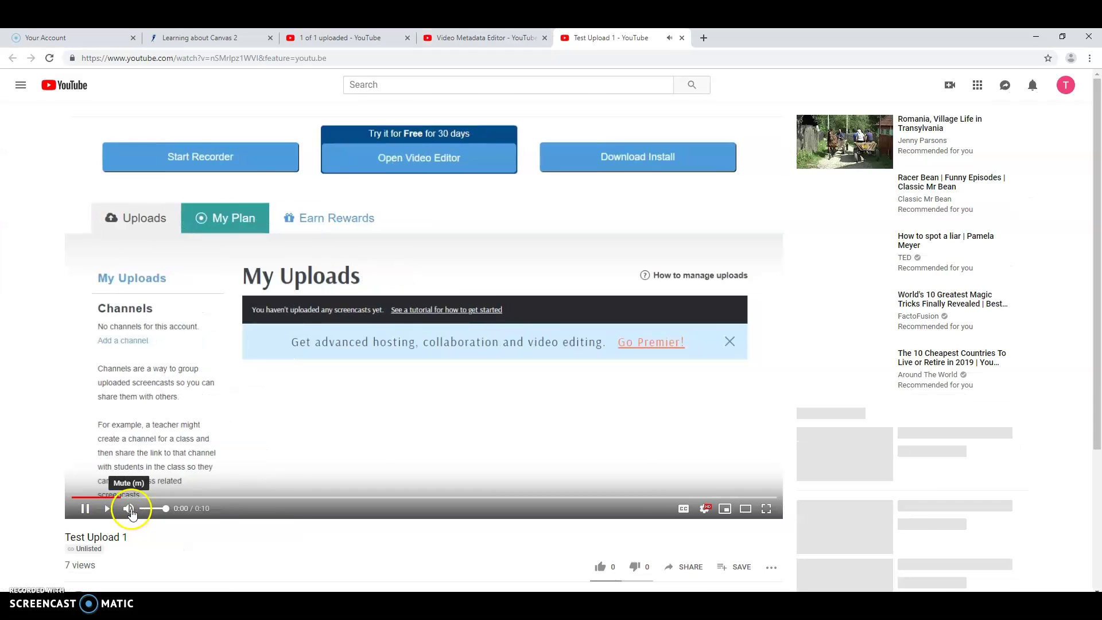
{"action": "left_click", "coordinate": [80, 509]}
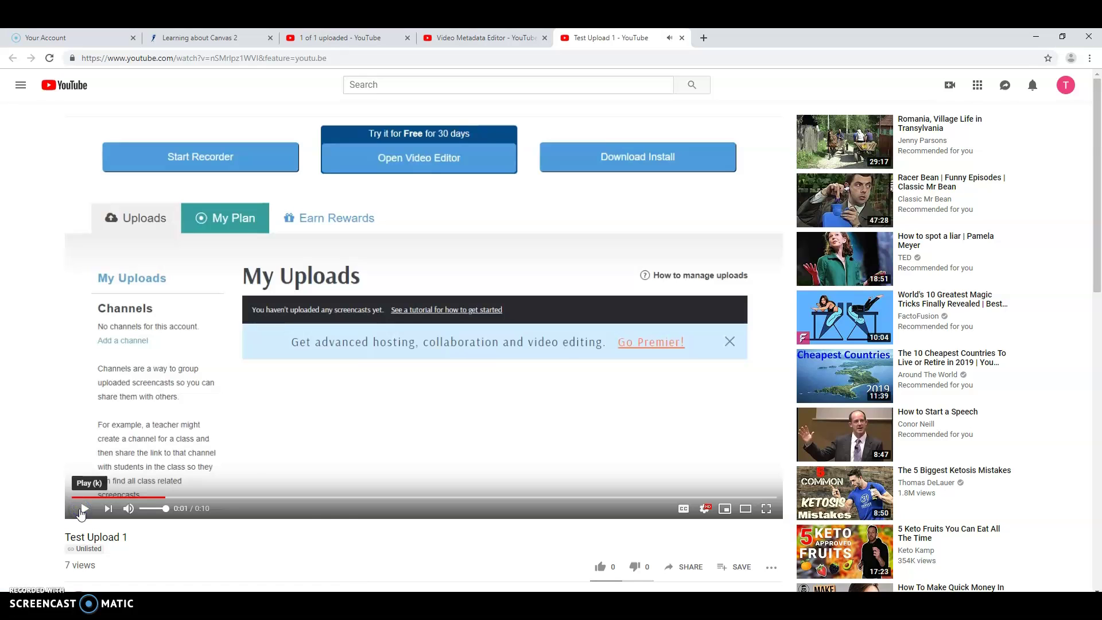
{"action": "left_click", "coordinate": [333, 519]}
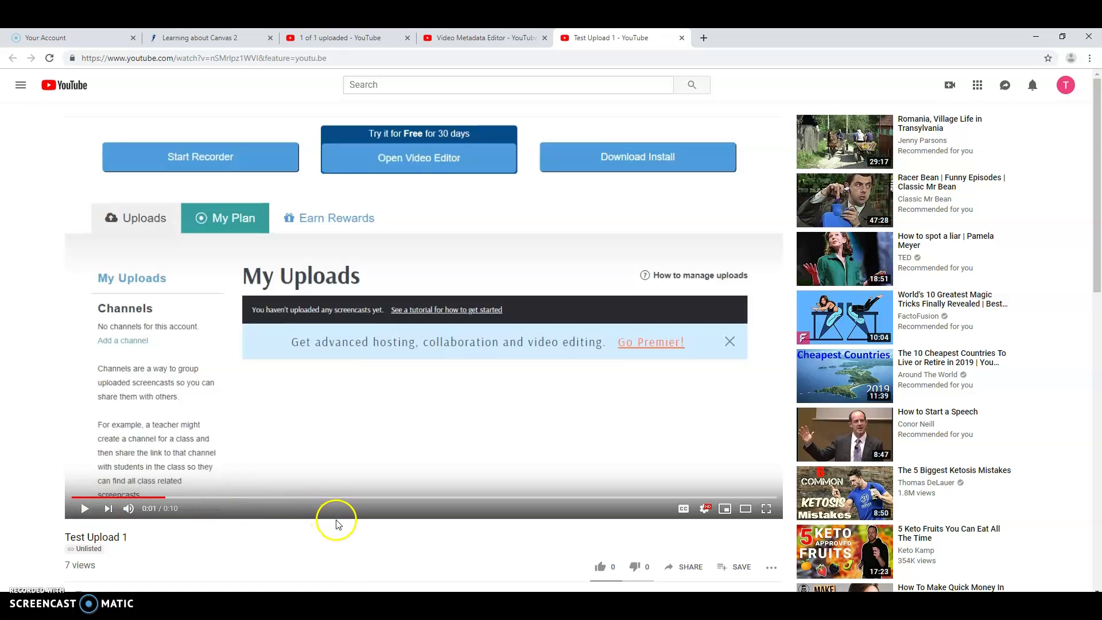
Copy the full web address of the Test Upload 1 watch page.
{"action": "left_click", "coordinate": [286, 65]}
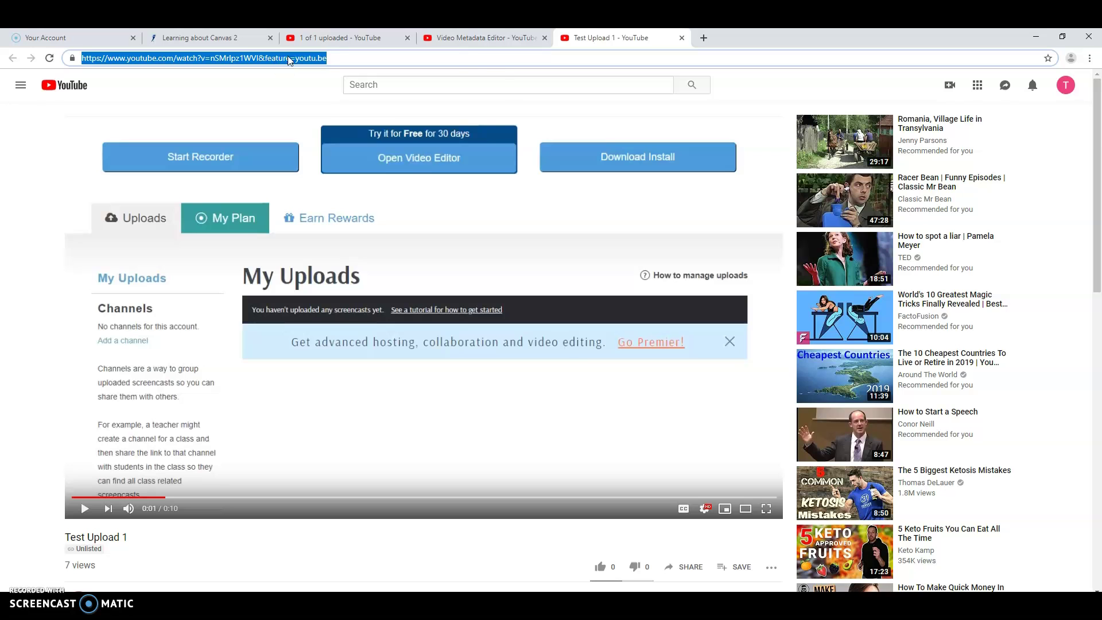
{"action": "right_click", "coordinate": [289, 60]}
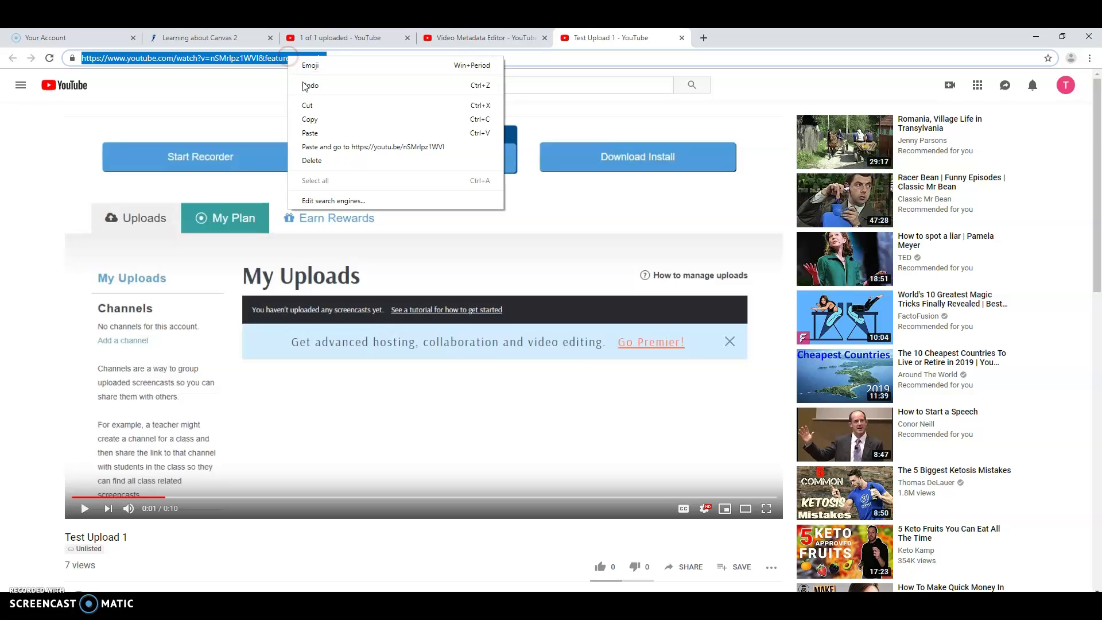
{"action": "left_click", "coordinate": [308, 120]}
Open the sharing options for Test Upload 1 and copy its short link.
{"action": "scroll", "coordinate": [522, 185], "scroll_direction": "down", "scroll_amount": 4}
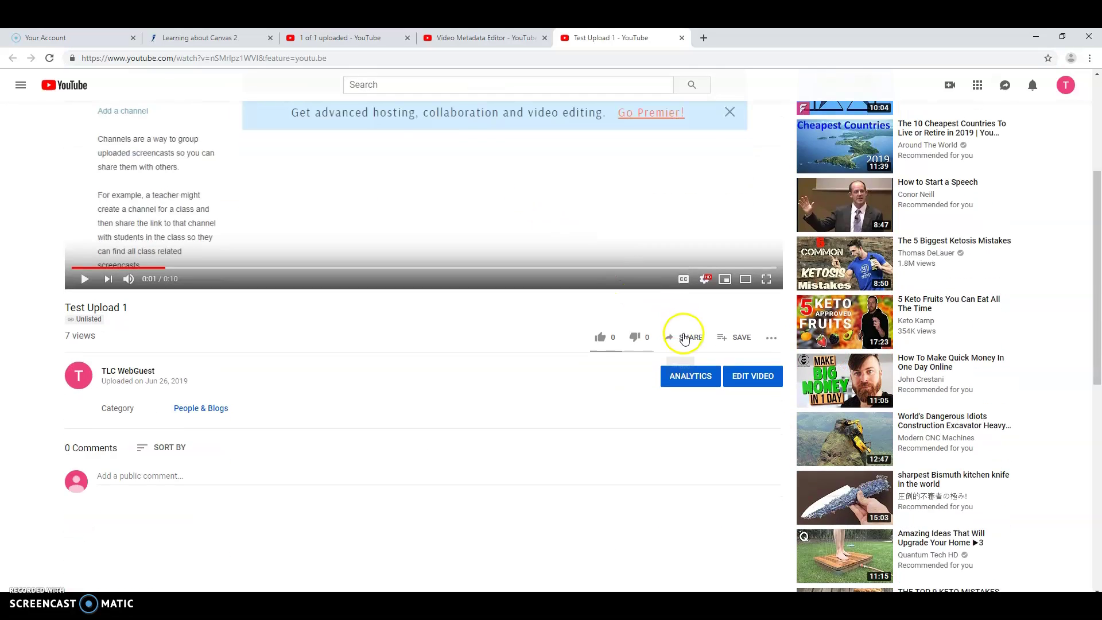
{"action": "left_click", "coordinate": [685, 339]}
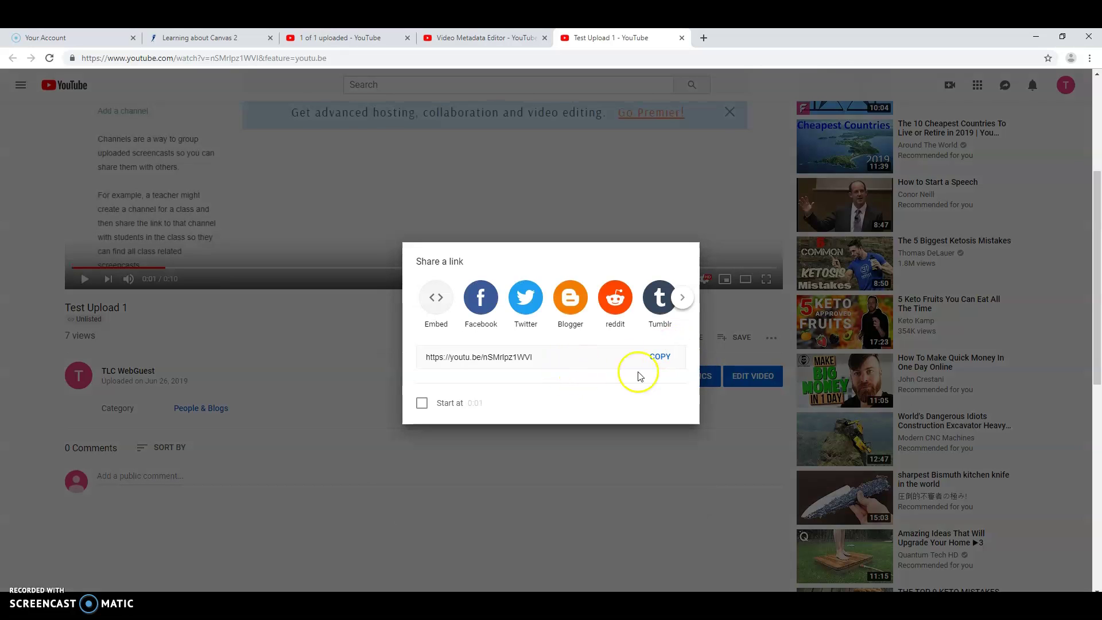
{"action": "left_click", "coordinate": [660, 357]}
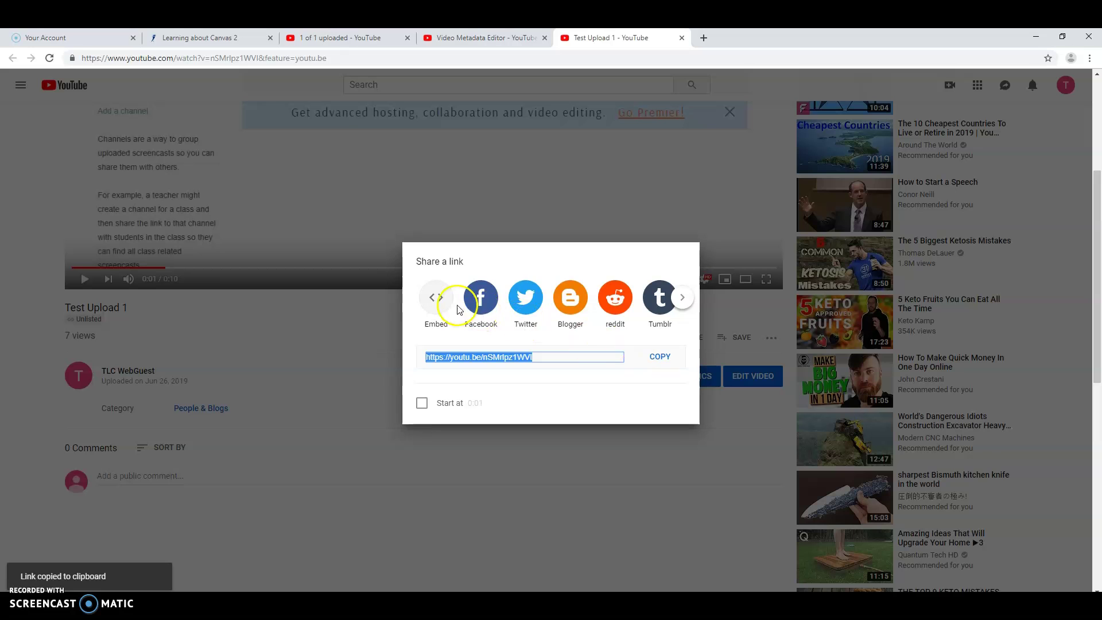
Display the video's embed code, copy the entire iframe code and close the embed window.
{"action": "left_click", "coordinate": [428, 296]}
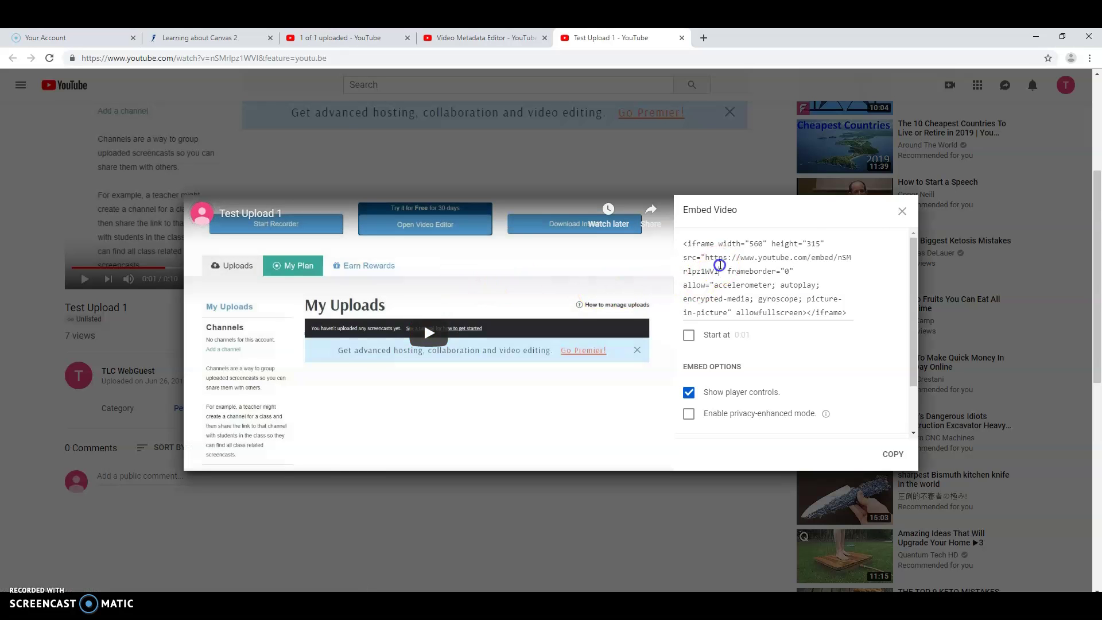
{"action": "left_click", "coordinate": [718, 267]}
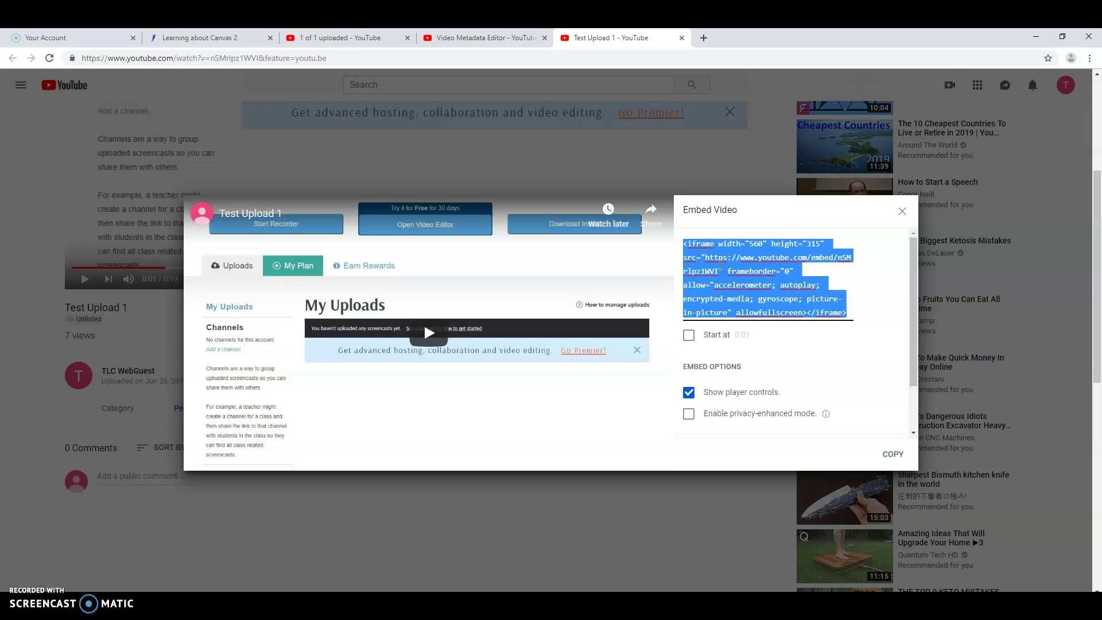
{"action": "right_click", "coordinate": [721, 267]}
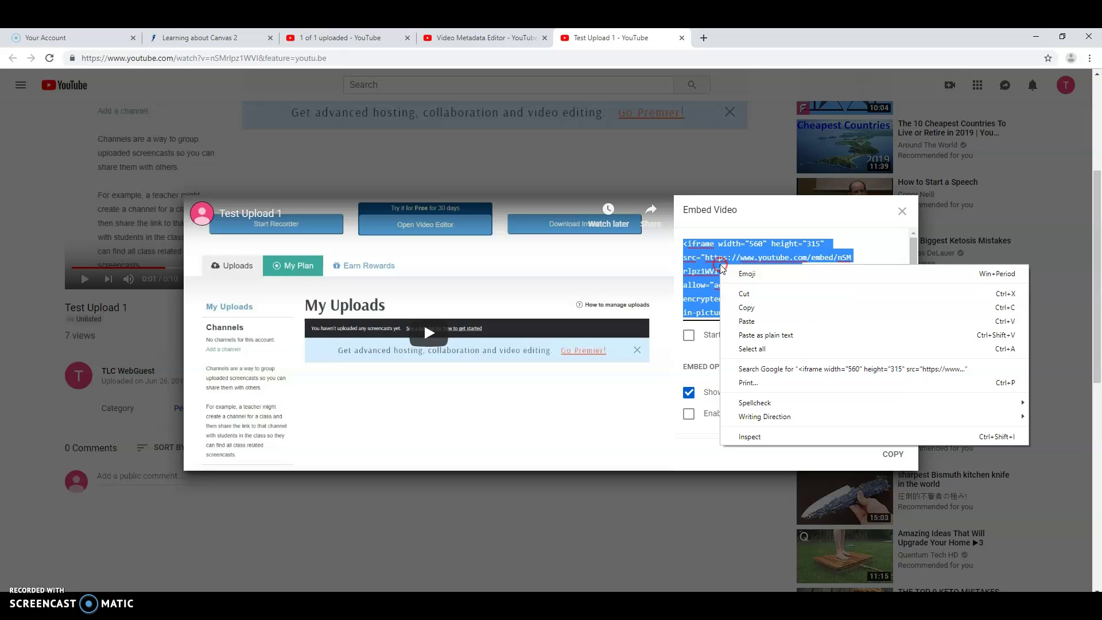
{"action": "left_click", "coordinate": [742, 307]}
{"action": "left_click", "coordinate": [902, 211]}
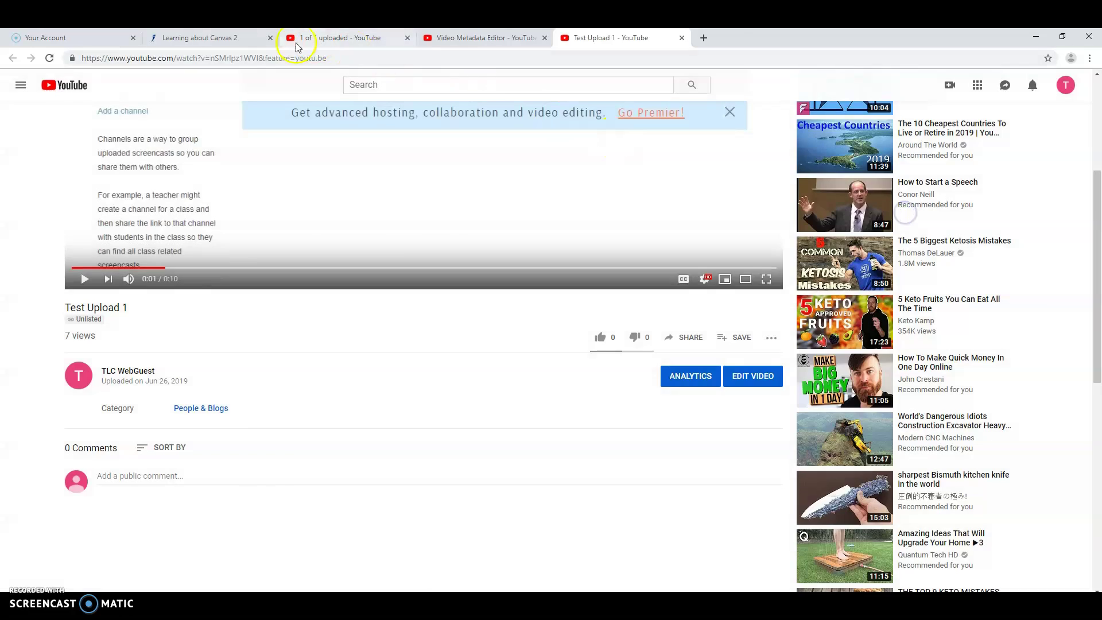
Switch to the Canvas course Learning about Canvas 2 and start a new discussion.
{"action": "left_click", "coordinate": [235, 36]}
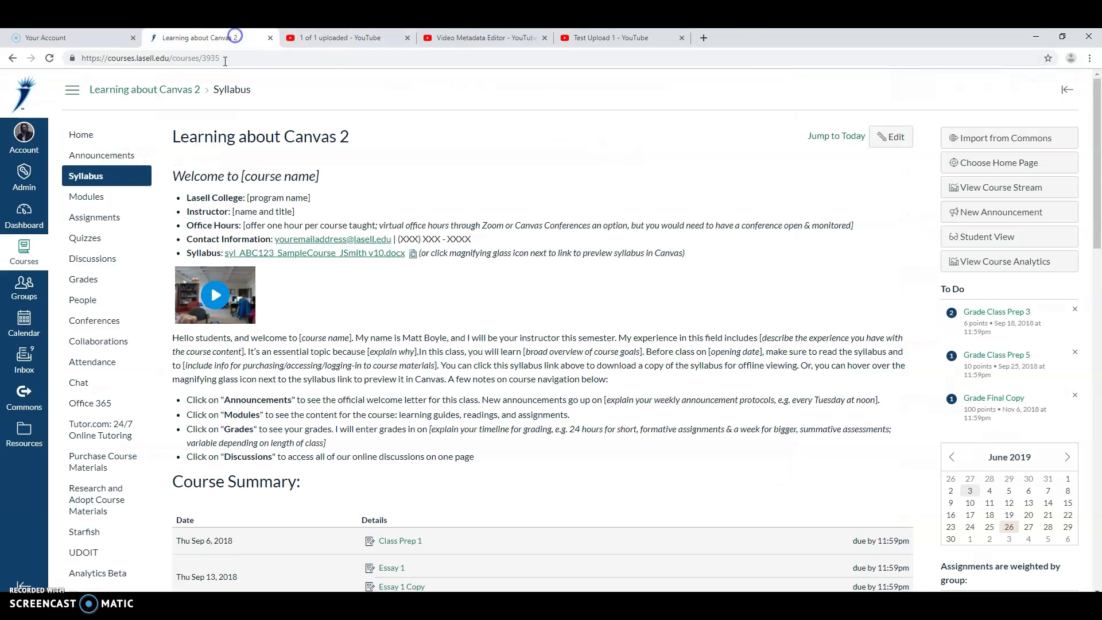
{"action": "left_click", "coordinate": [105, 266]}
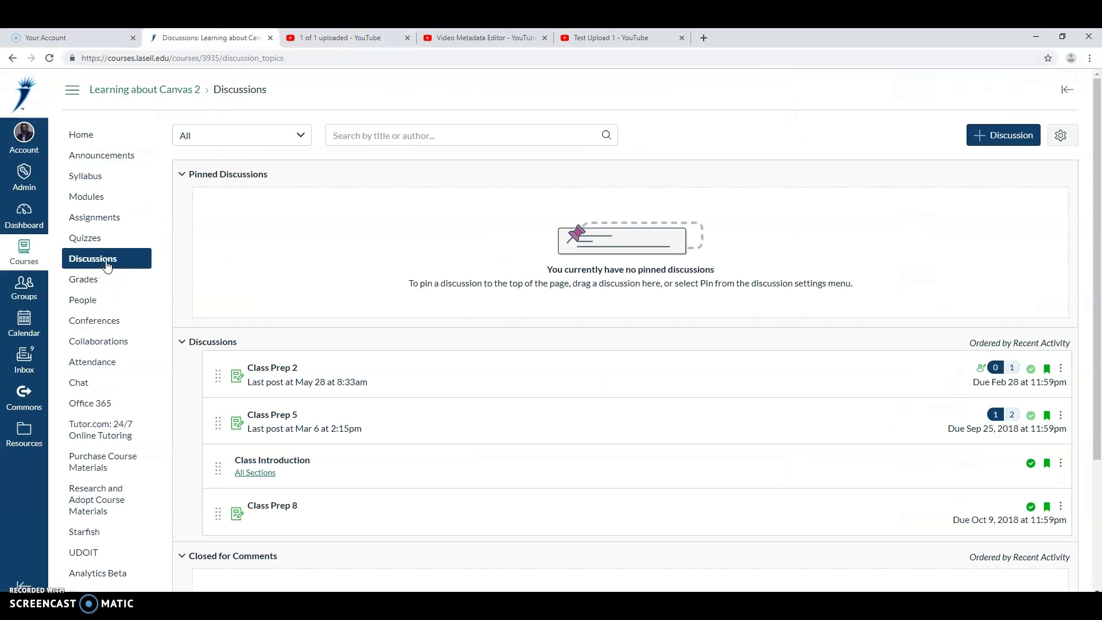
{"action": "left_click", "coordinate": [1002, 135]}
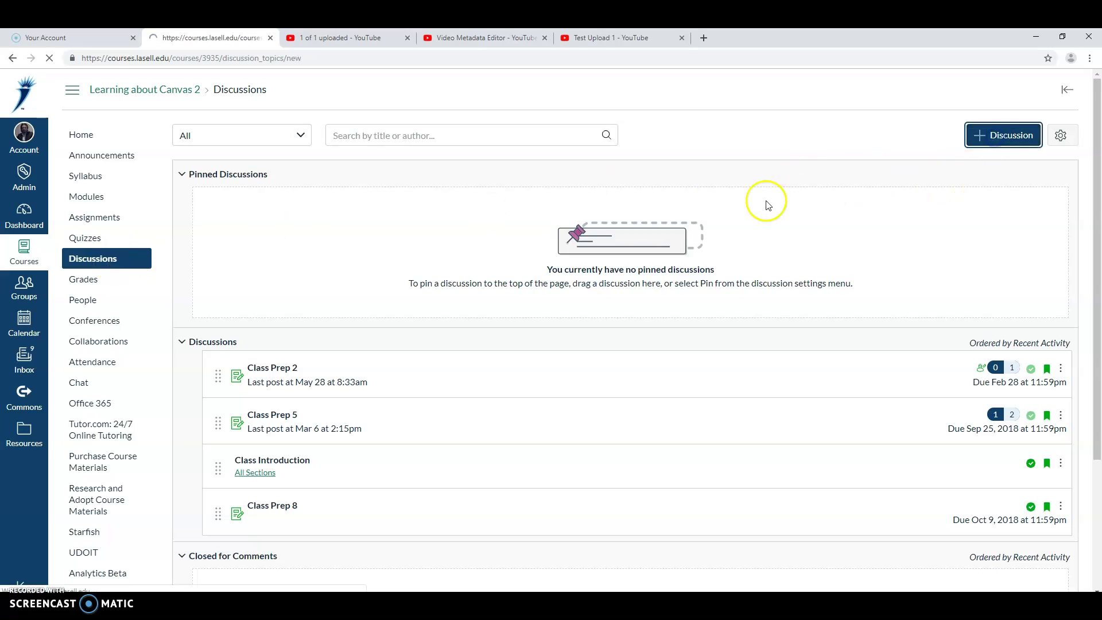
Title the discussion "Test Discussion" and enter the body text "Description of discussion goes here. Watch this video to learn more:".
{"action": "left_click", "coordinate": [296, 159]}
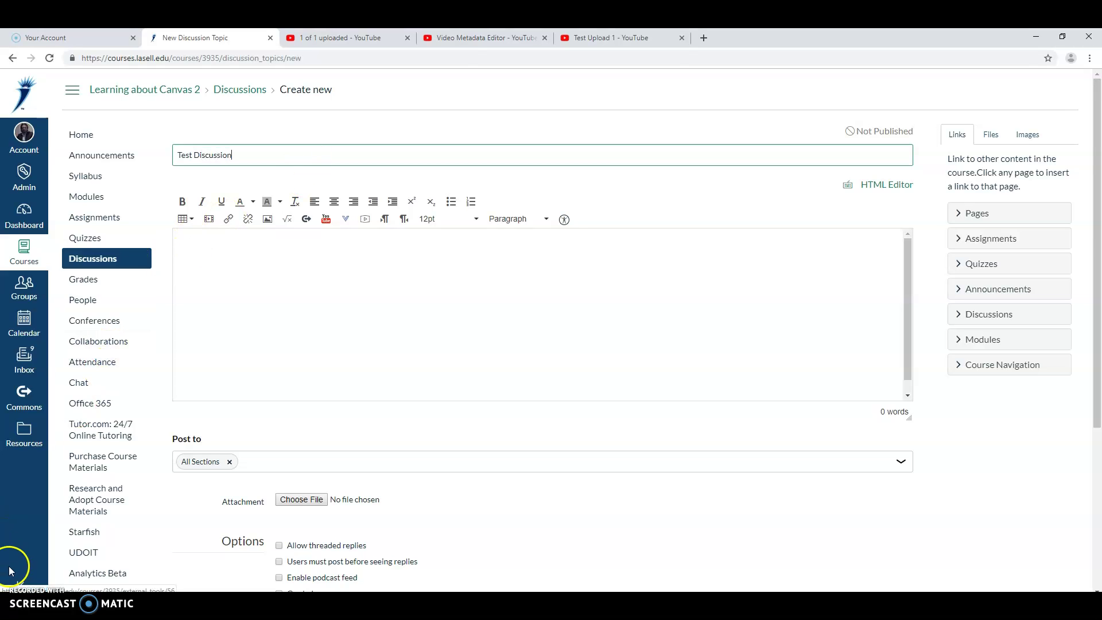
{"action": "left_click", "coordinate": [171, 530]}
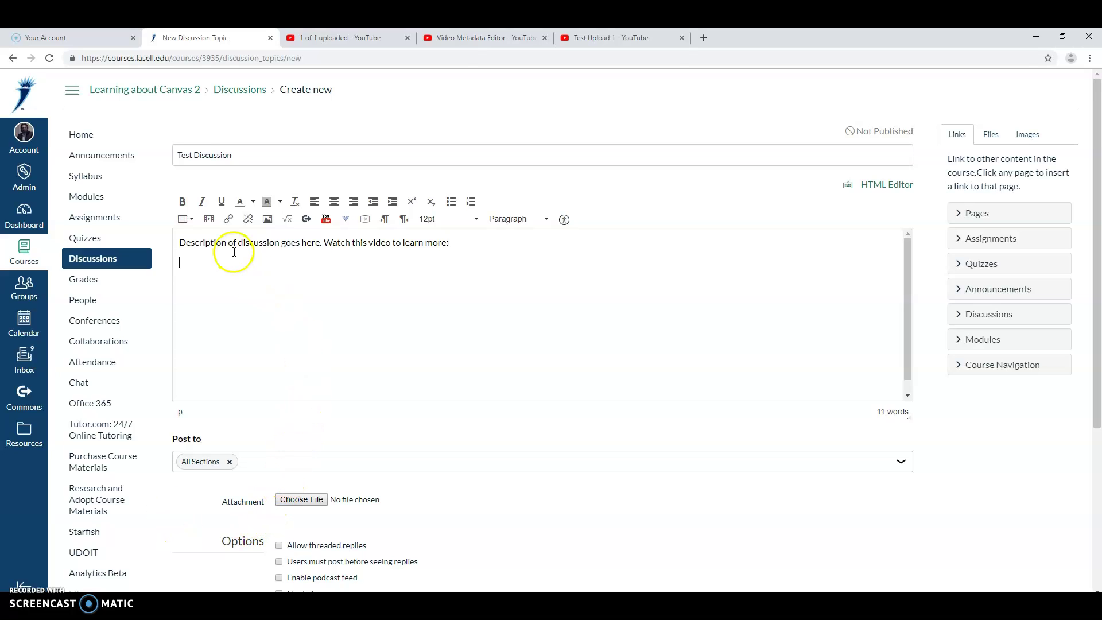
Embed the video below the description using the copied embed code and save the discussion.
{"action": "left_click", "coordinate": [209, 220]}
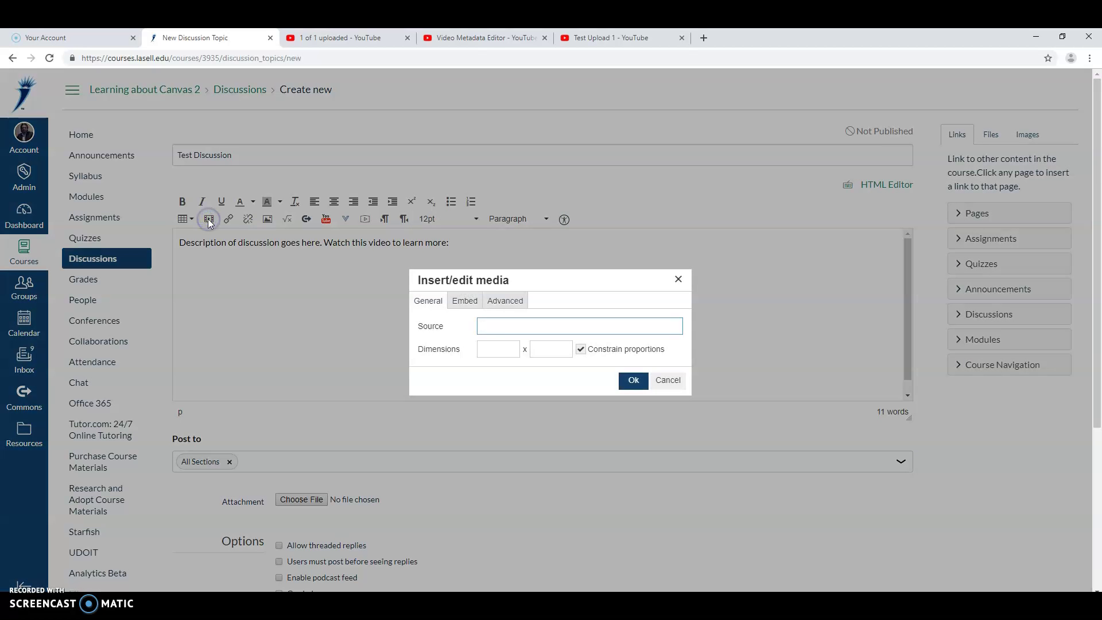
{"action": "left_click", "coordinate": [464, 303]}
{"action": "left_click", "coordinate": [452, 336]}
{"action": "right_click", "coordinate": [445, 343]}
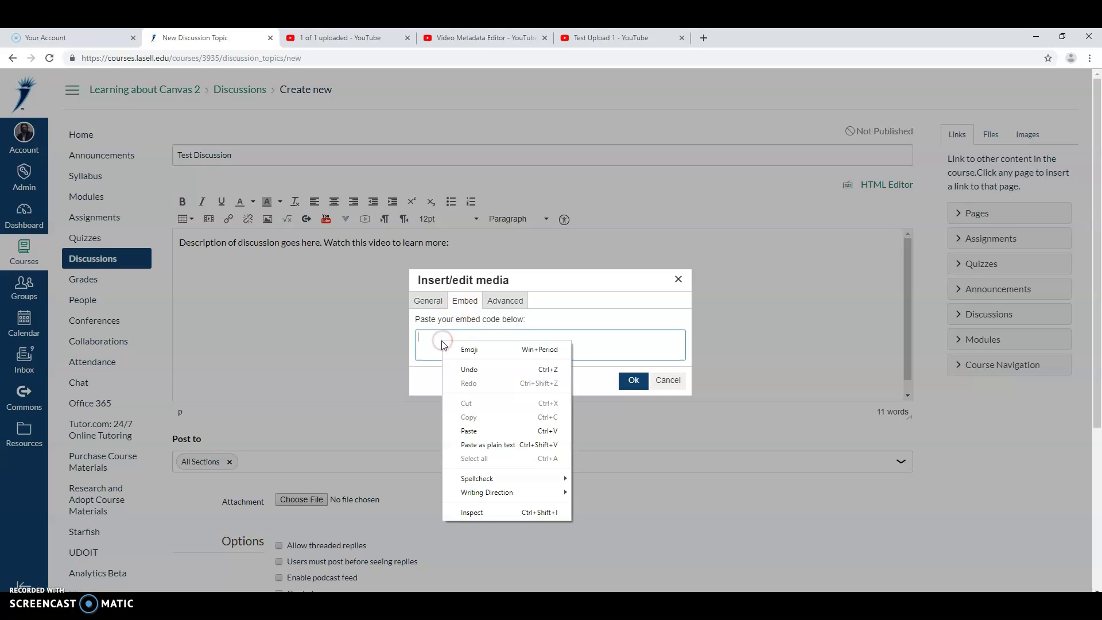
{"action": "left_click", "coordinate": [470, 430]}
{"action": "left_click", "coordinate": [640, 381]}
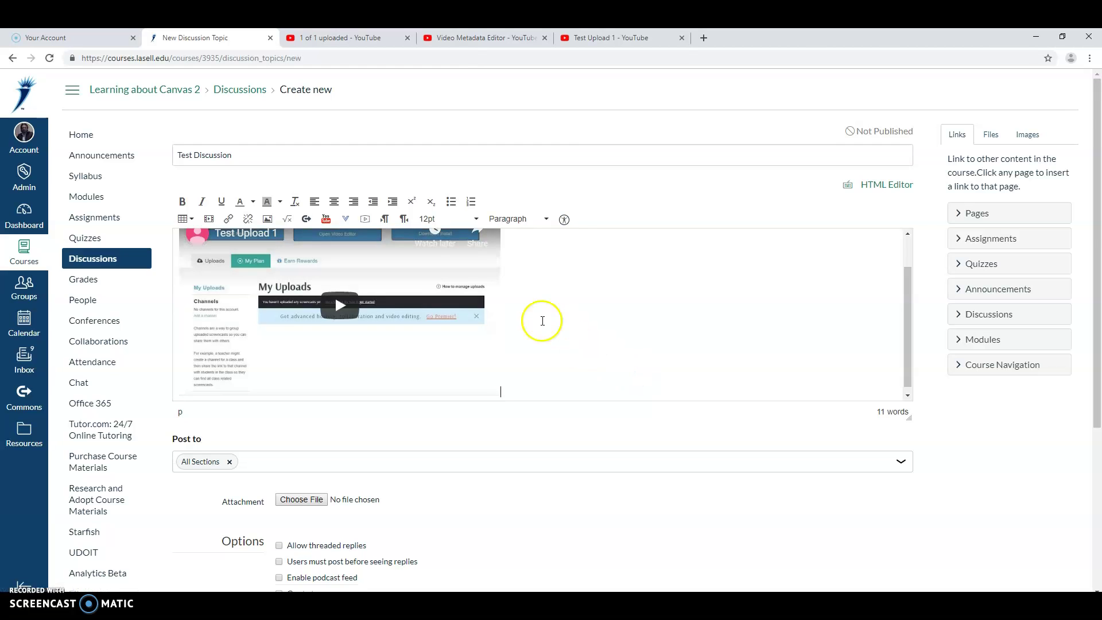
{"action": "scroll", "coordinate": [542, 321], "scroll_direction": "down", "scroll_amount": 4}
{"action": "left_click", "coordinate": [905, 570]}
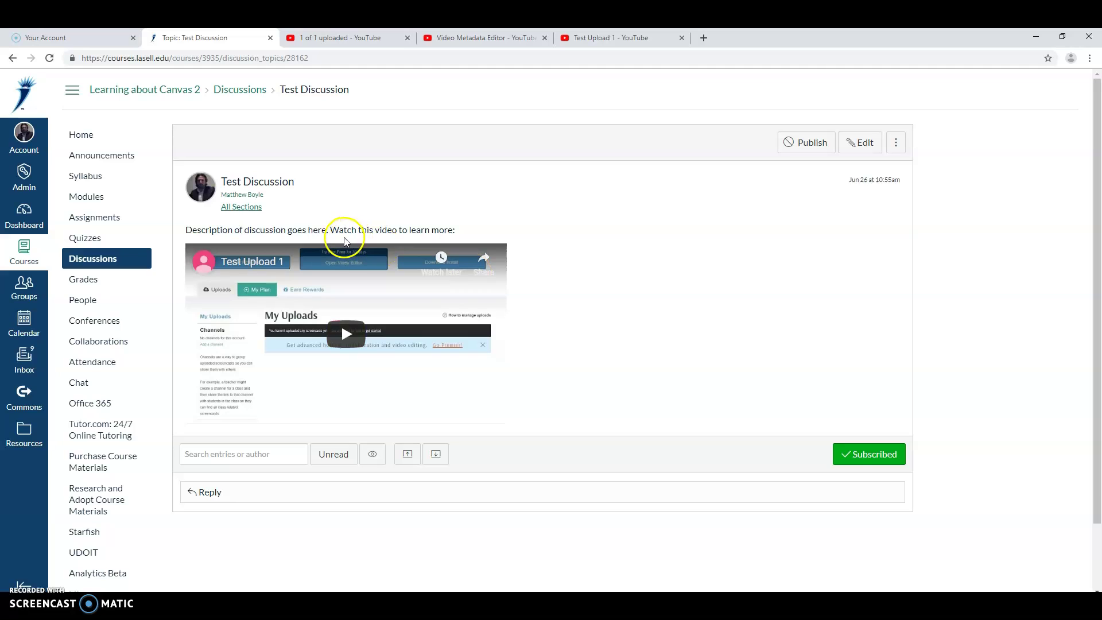
Play the embedded video in the saved discussion, pause it and turn on its closed captions.
{"action": "left_click", "coordinate": [363, 334]}
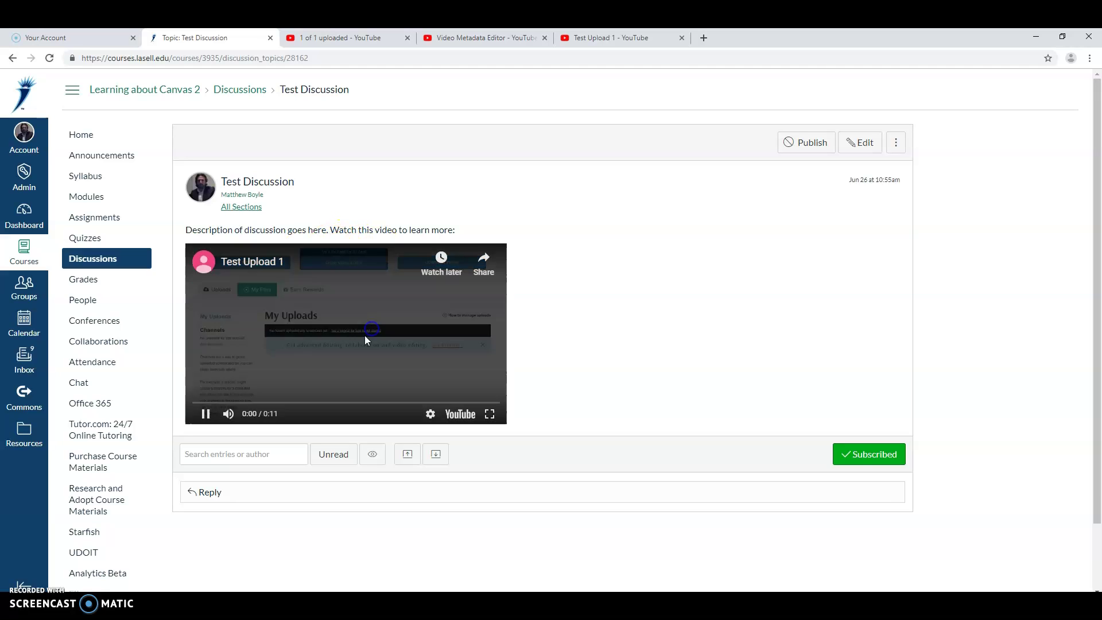
{"action": "left_click", "coordinate": [205, 414]}
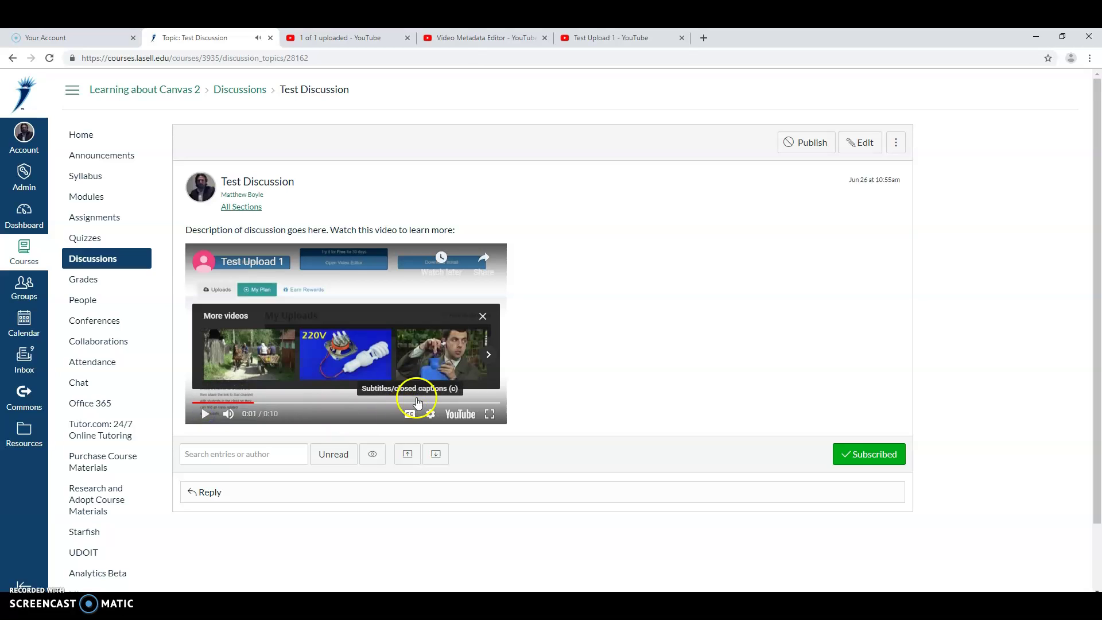
{"action": "left_click", "coordinate": [412, 413]}
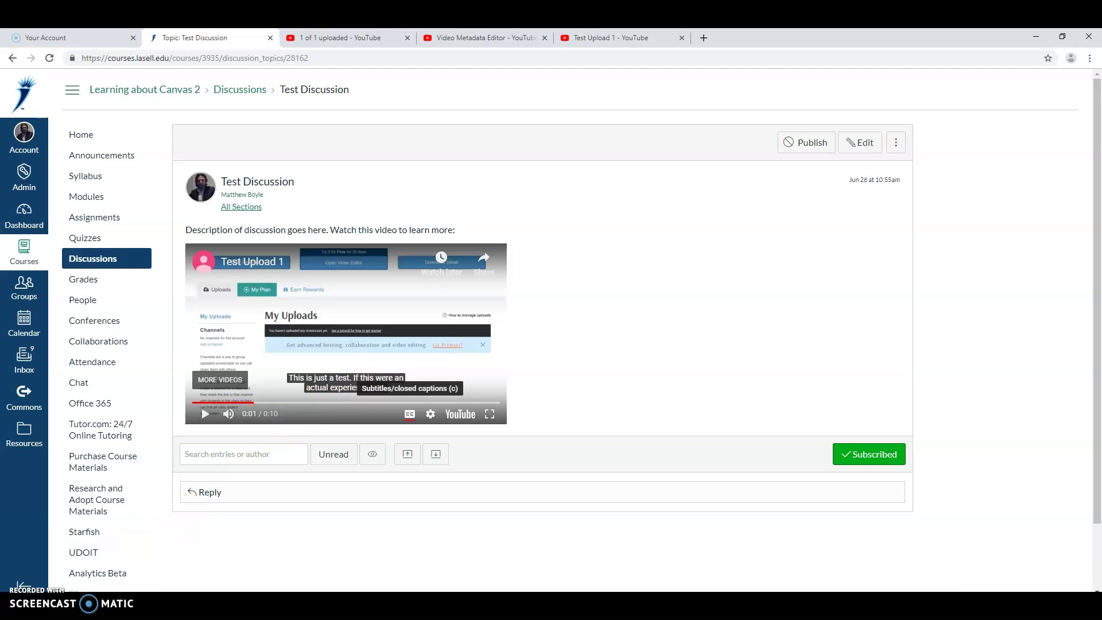
Switch to the Test Upload 1 video page on YouTube and open the video's transcript.
{"action": "left_click", "coordinate": [594, 37]}
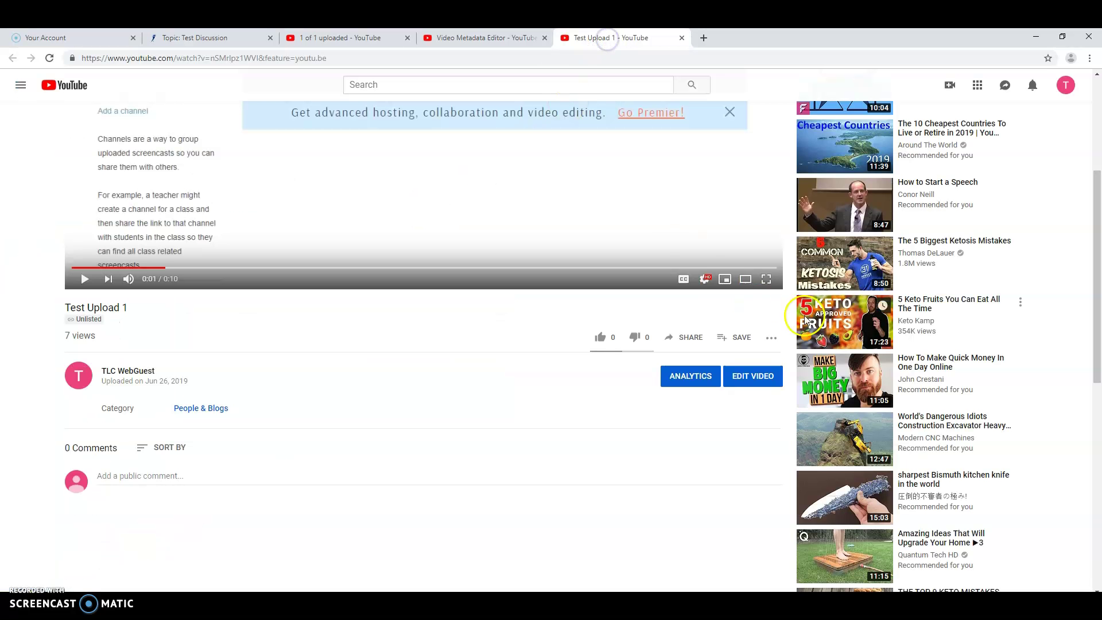
{"action": "scroll", "coordinate": [839, 348], "scroll_direction": "up", "scroll_amount": 4}
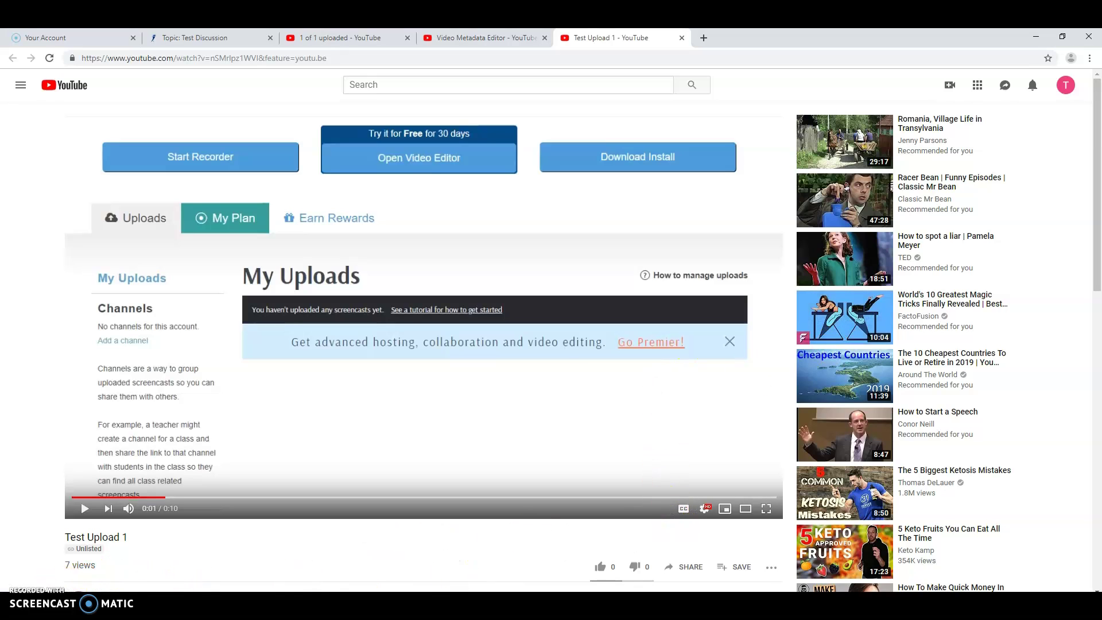
{"action": "left_click", "coordinate": [773, 570]}
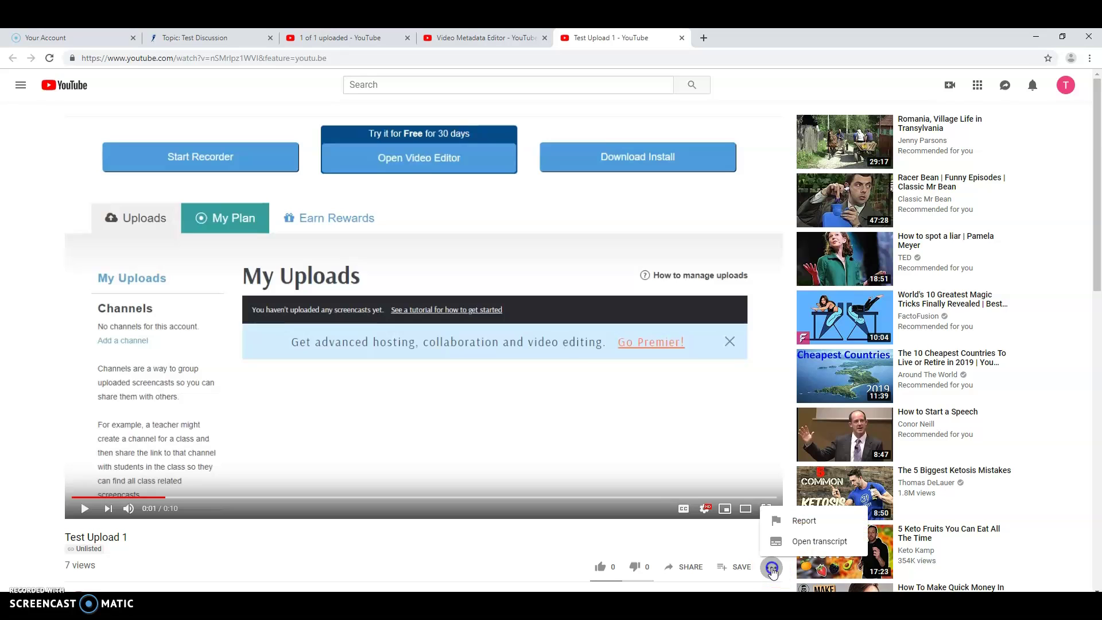
{"action": "left_click", "coordinate": [801, 544]}
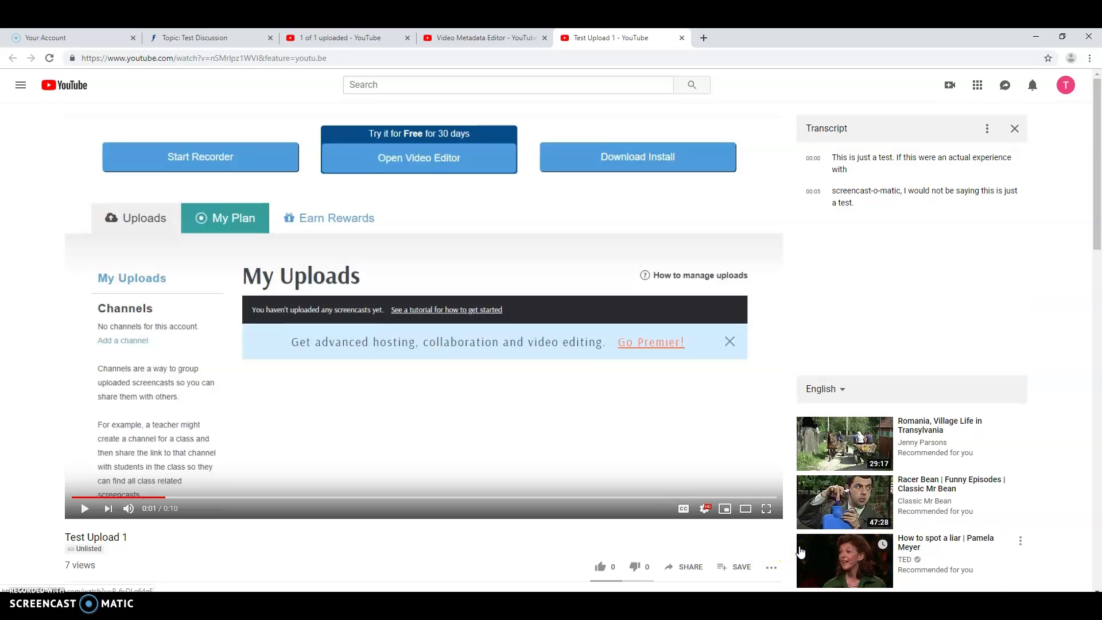
Jump the video to the 00:05 transcript line and hide the transcript's timestamps.
{"action": "left_click_drag", "start_coordinate": [858, 204], "coordinate": [805, 152]}
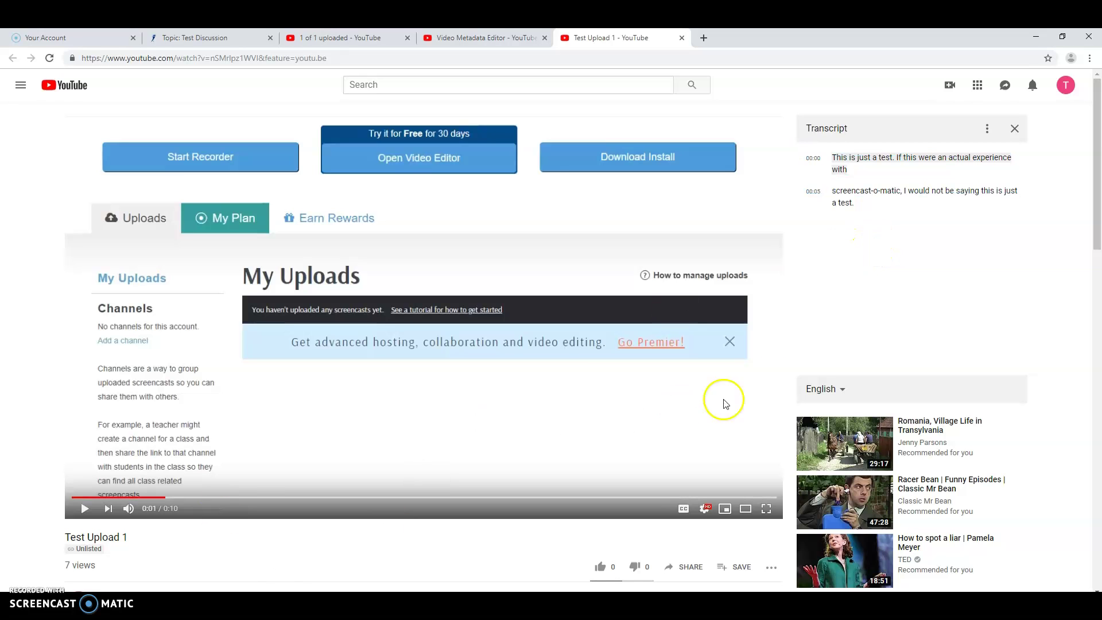
{"action": "left_click", "coordinate": [845, 191]}
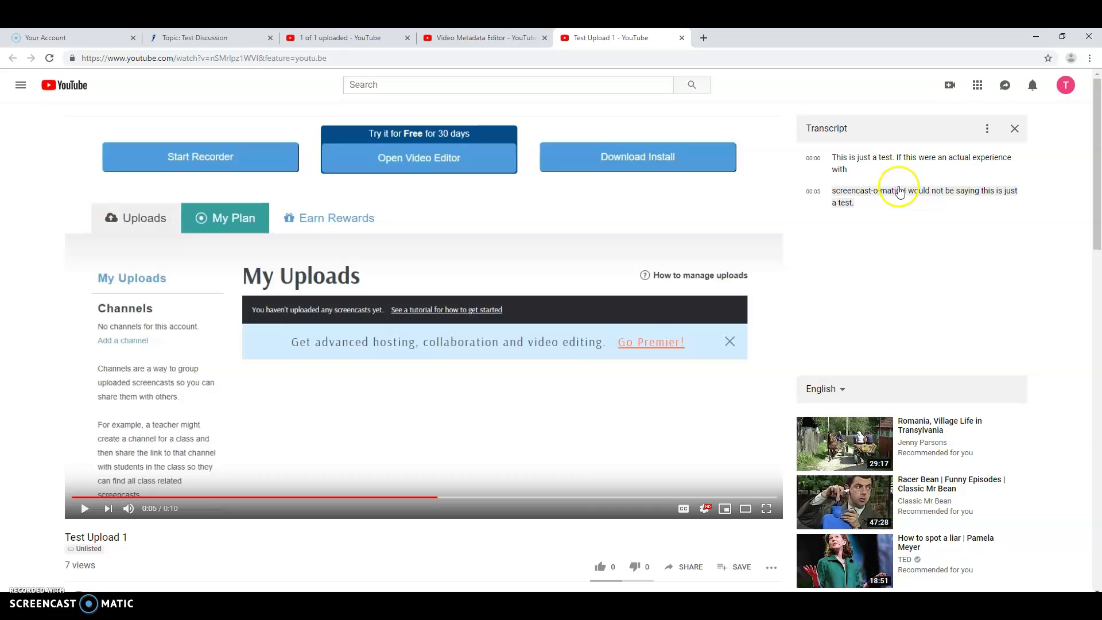
{"action": "left_click", "coordinate": [990, 131]}
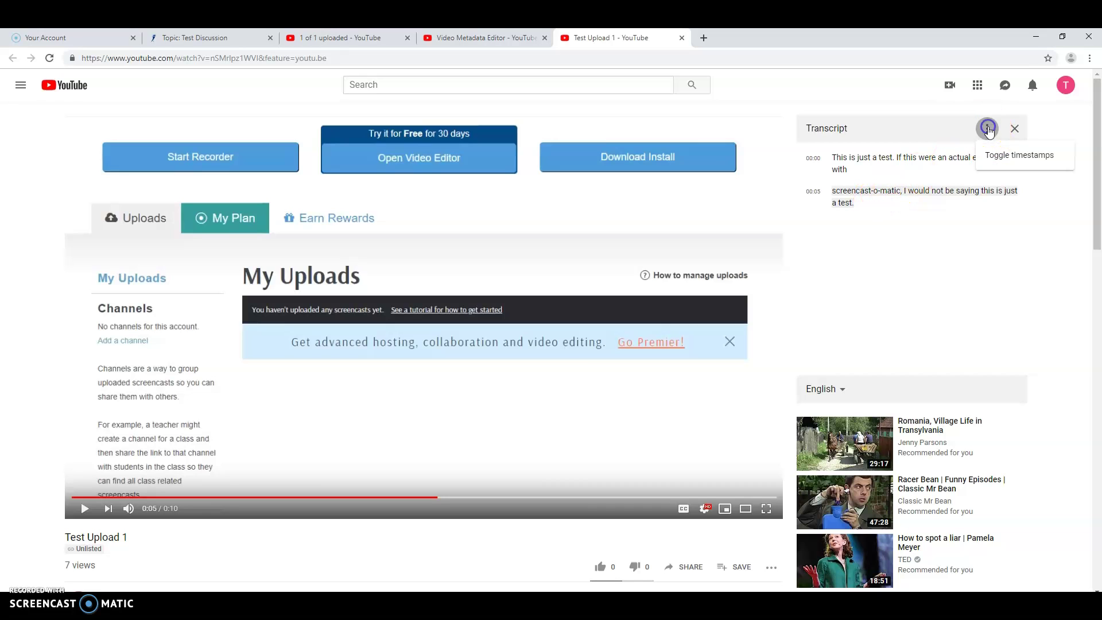
{"action": "left_click", "coordinate": [998, 151]}
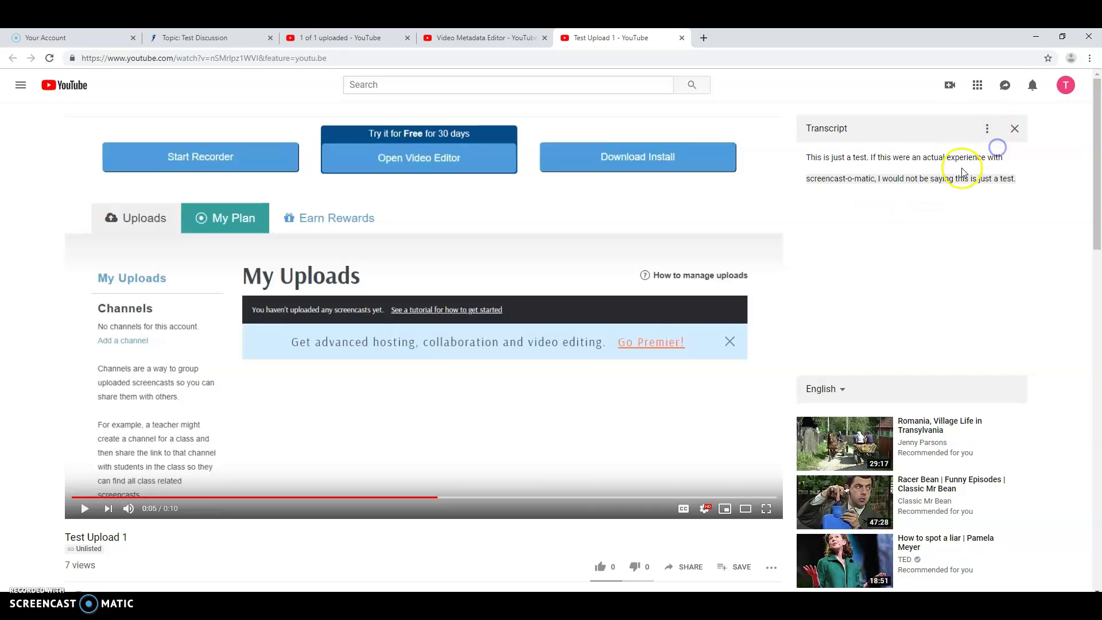
Select both lines of the timestamp-free transcript text, copy them and clear the selection.
{"action": "left_click_drag", "start_coordinate": [1017, 179], "coordinate": [790, 148]}
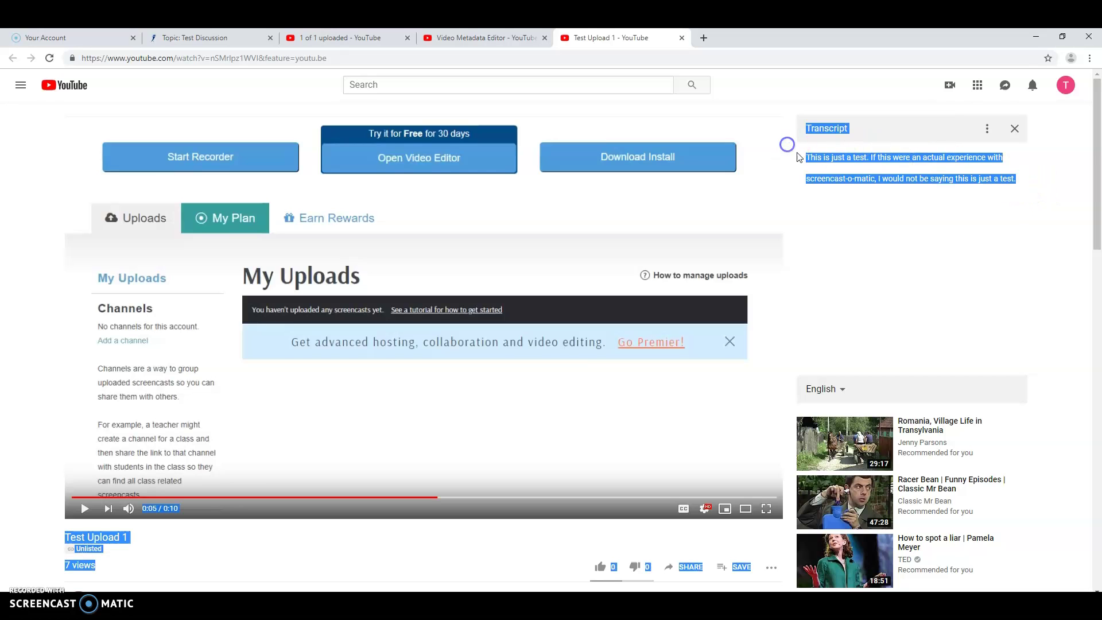
{"action": "left_click", "coordinate": [1018, 180]}
{"action": "left_click_drag", "start_coordinate": [1018, 180], "coordinate": [802, 153]}
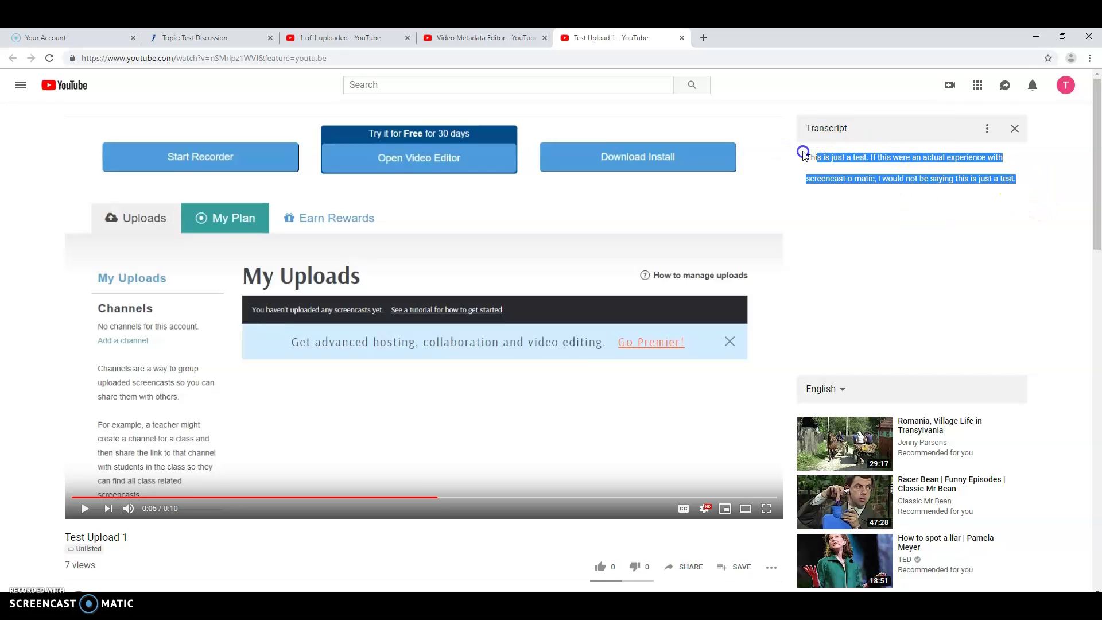
{"action": "right_click", "coordinate": [825, 162]}
{"action": "left_click", "coordinate": [841, 173]}
{"action": "left_click", "coordinate": [1069, 191]}
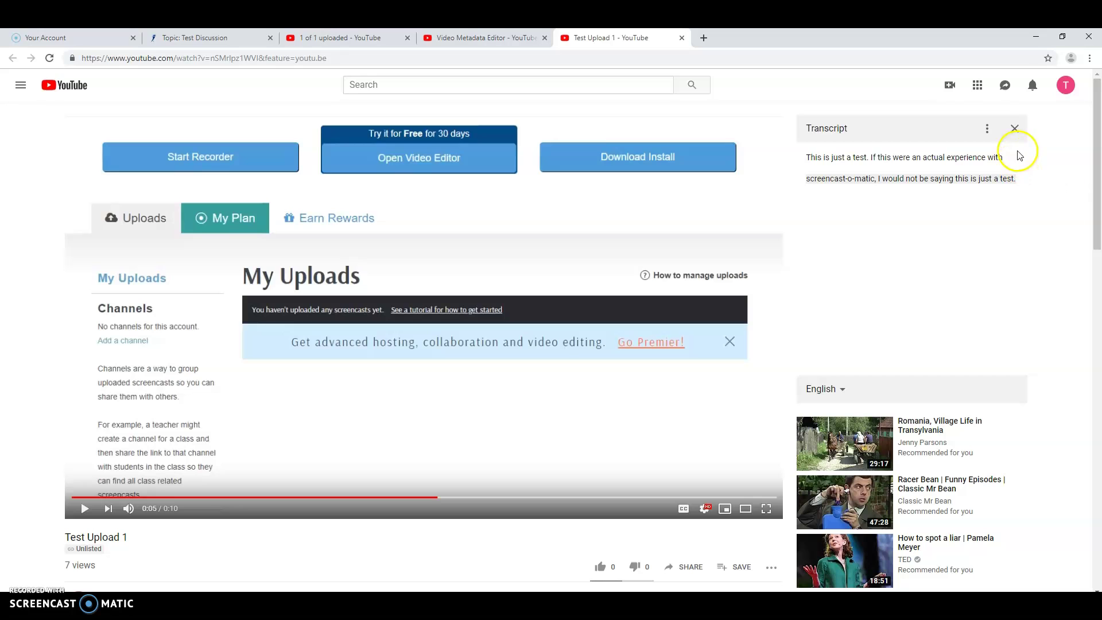
Jump the video to the first transcript line and show the transcript's timestamps again.
{"action": "left_click", "coordinate": [960, 162]}
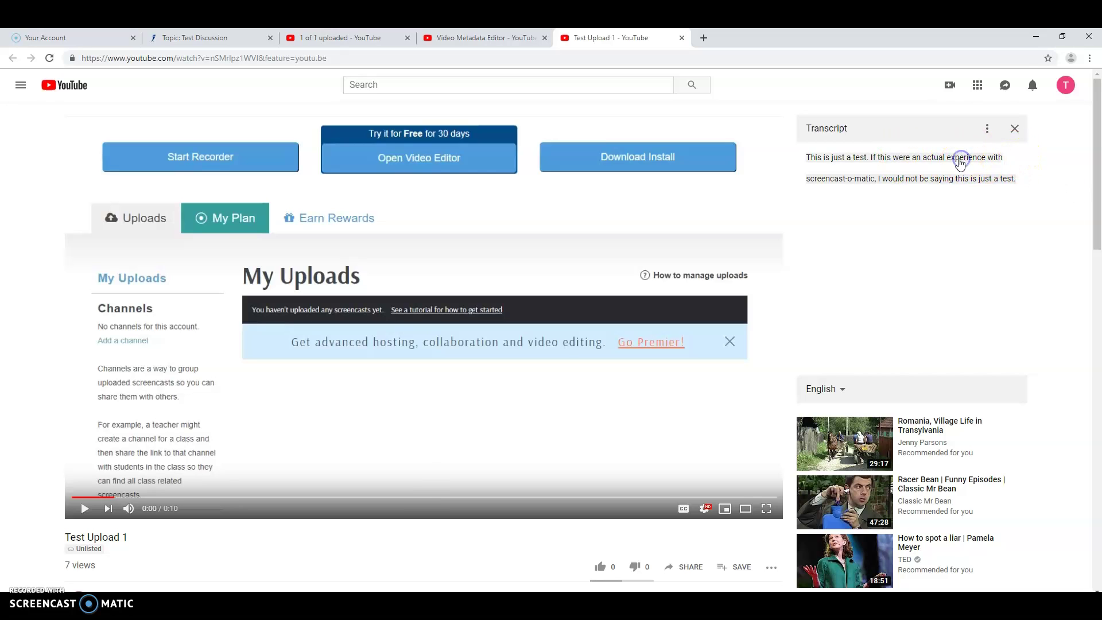
{"action": "left_click", "coordinate": [987, 130]}
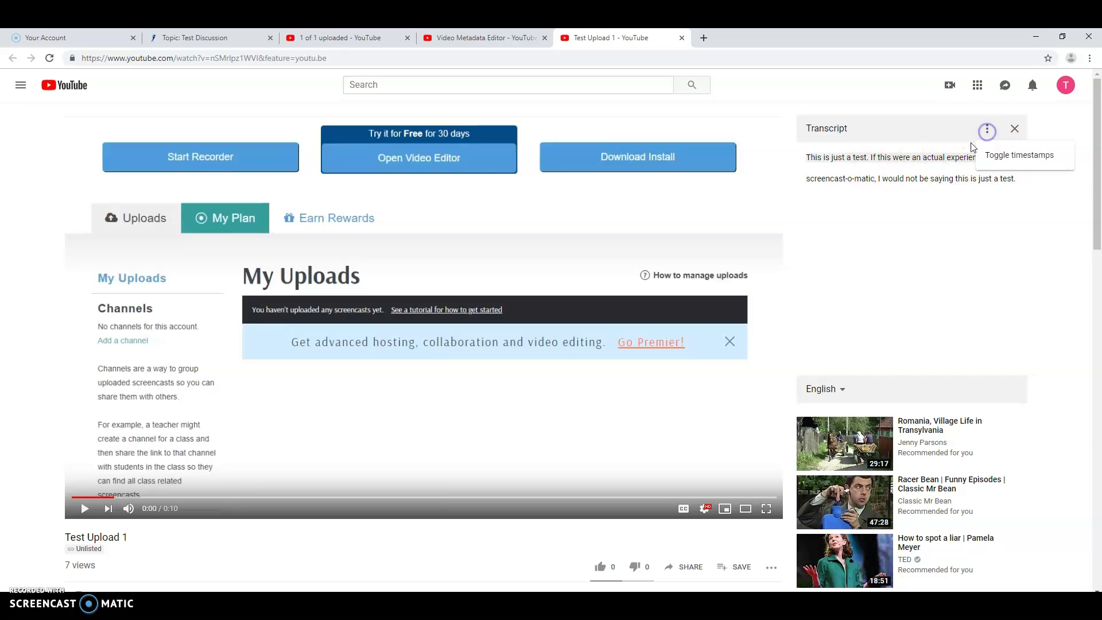
{"action": "left_click", "coordinate": [999, 155]}
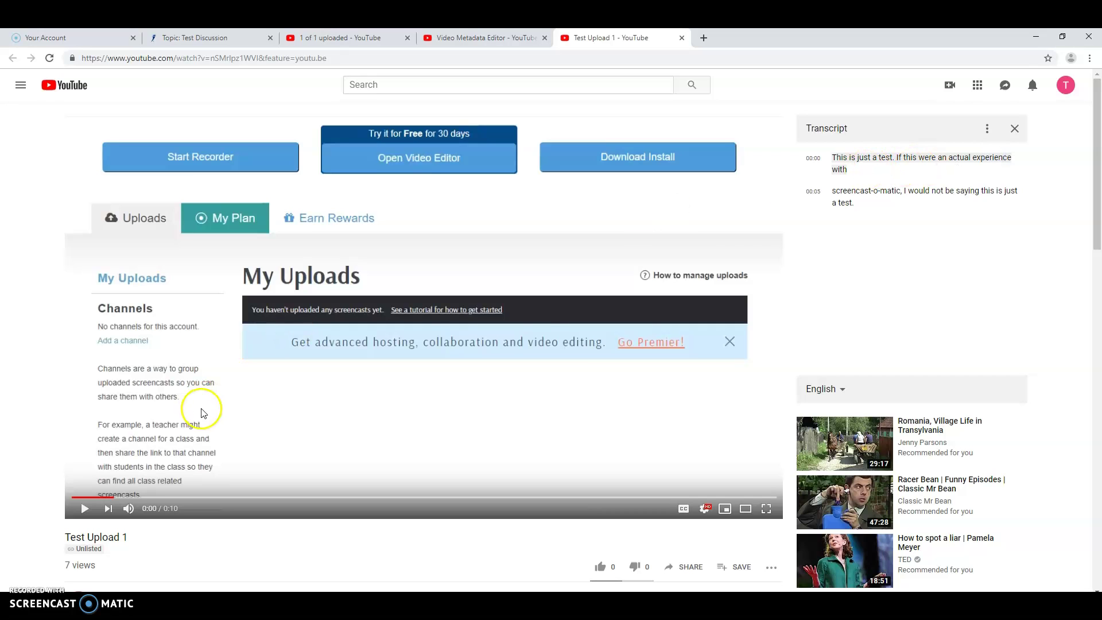
Jump to the 00:05 transcript line, play the video briefly from there and pause it.
{"action": "left_click", "coordinate": [840, 198]}
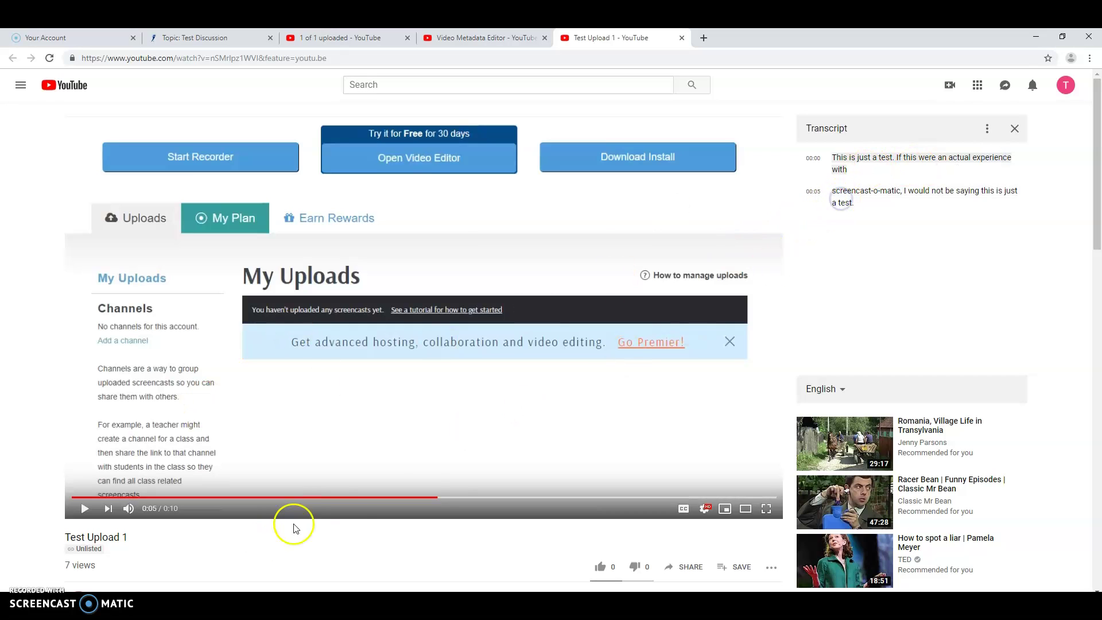
{"action": "left_click", "coordinate": [86, 513]}
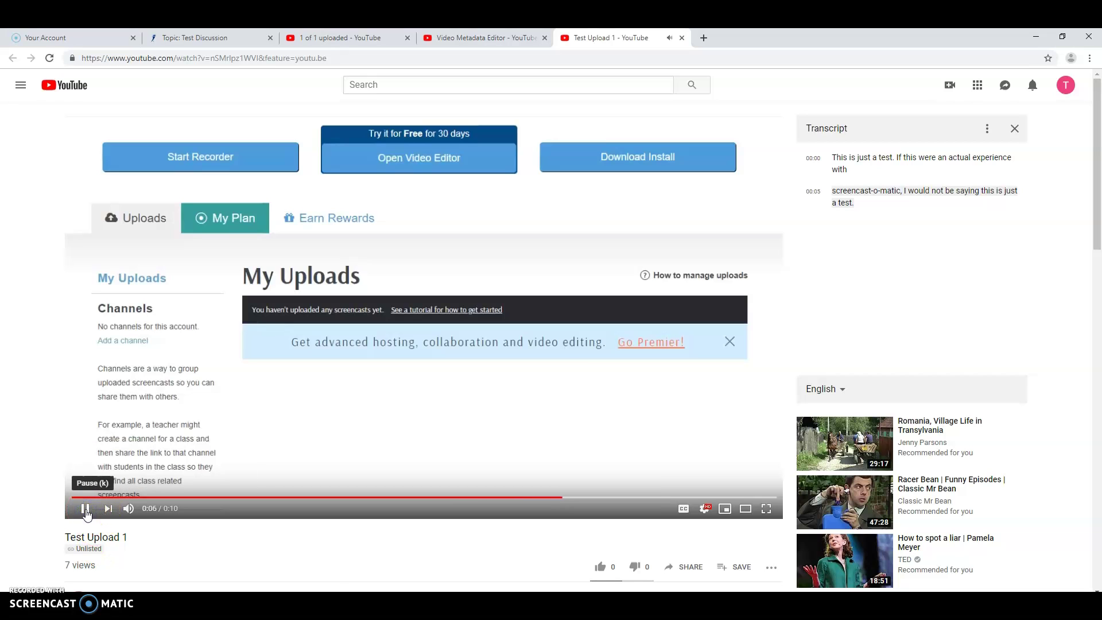
{"action": "left_click", "coordinate": [86, 513]}
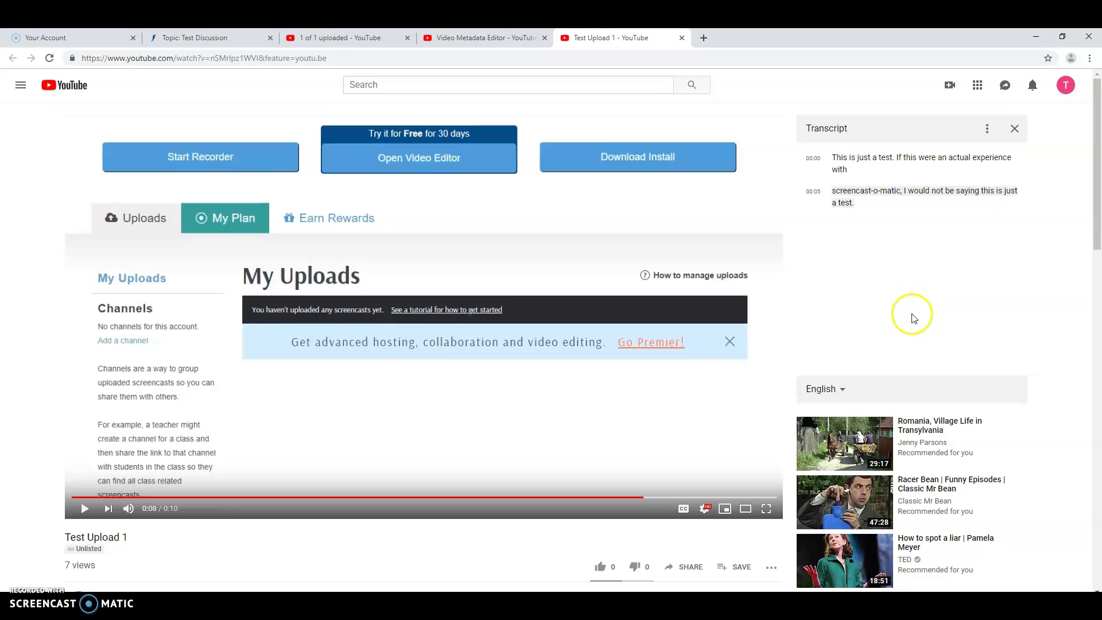
Scrub the paused video back to 0:04 and return to the 00:05 point through its transcript line.
{"action": "left_click_drag", "start_coordinate": [639, 499], "coordinate": [362, 495]}
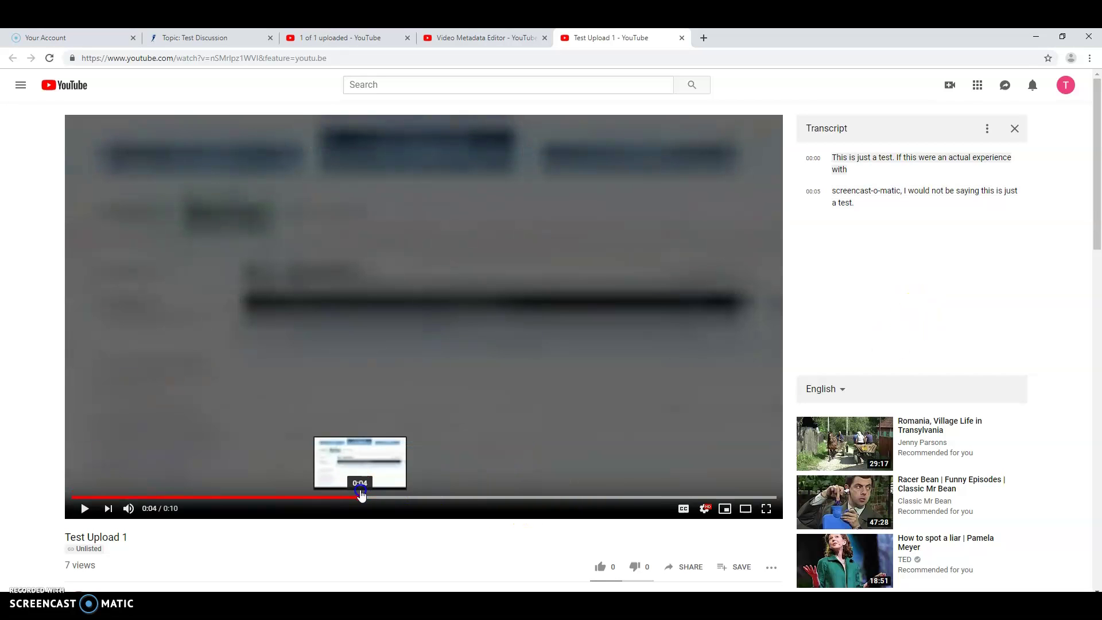
{"action": "left_click_drag", "start_coordinate": [361, 495], "coordinate": [361, 494]}
{"action": "scroll", "coordinate": [899, 256], "scroll_direction": "down", "scroll_amount": 1}
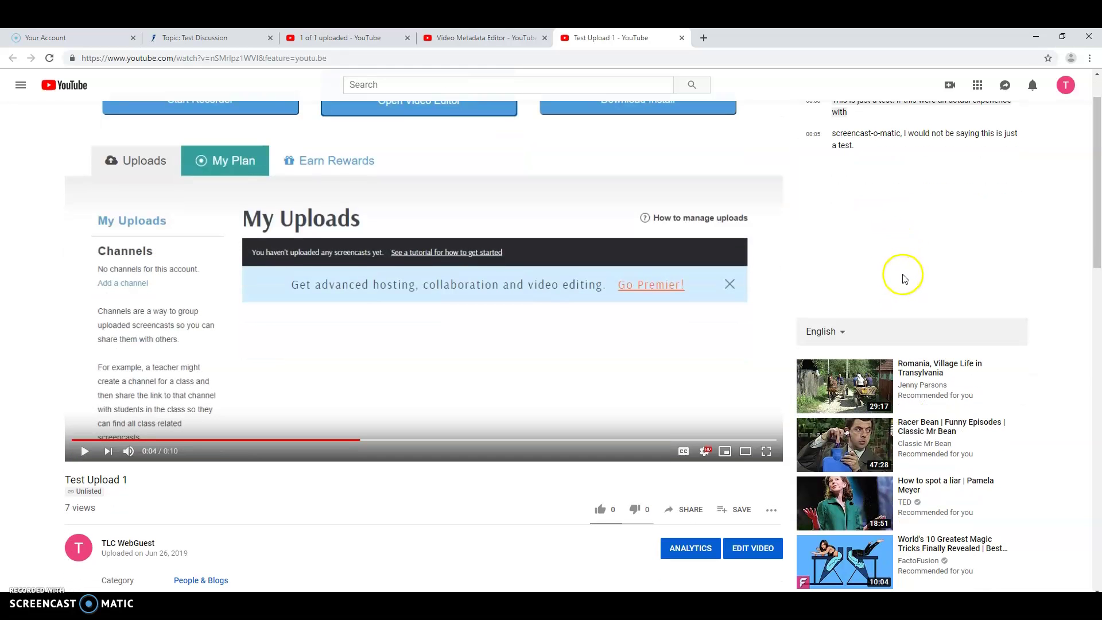
{"action": "left_click", "coordinate": [818, 137]}
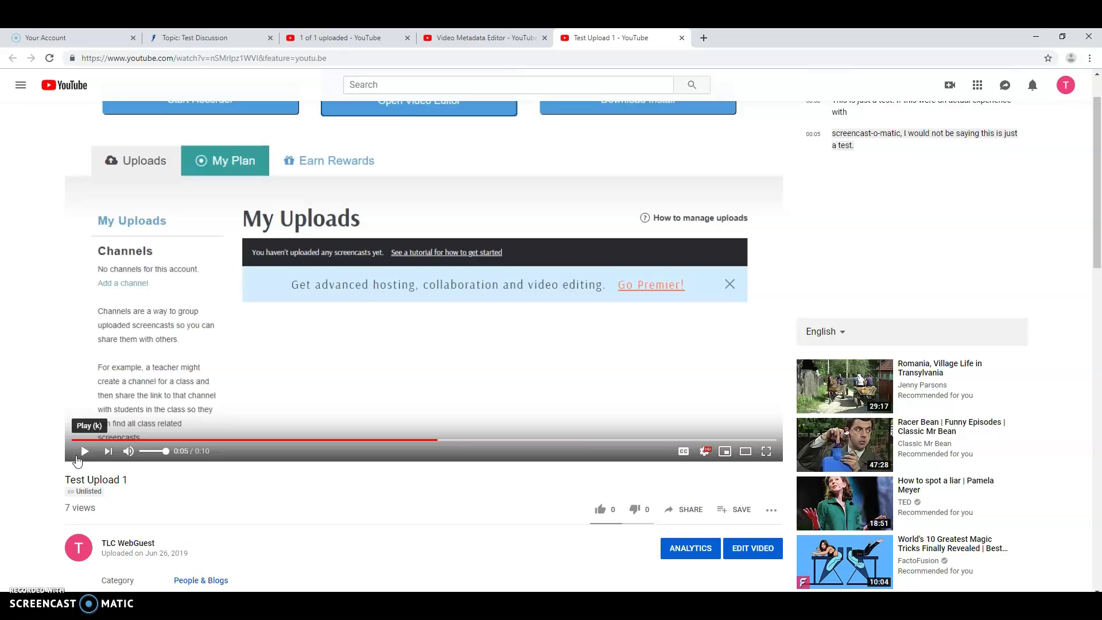
{"action": "scroll", "coordinate": [54, 451], "scroll_direction": "up", "scroll_amount": 1}
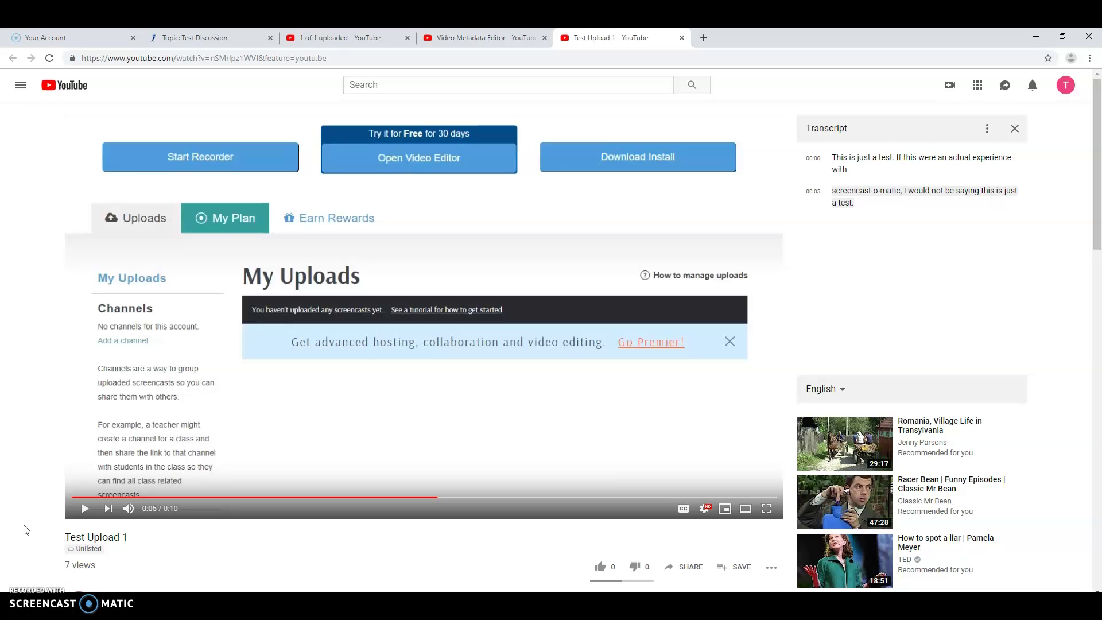
{"action": "left_click", "coordinate": [33, 548]}
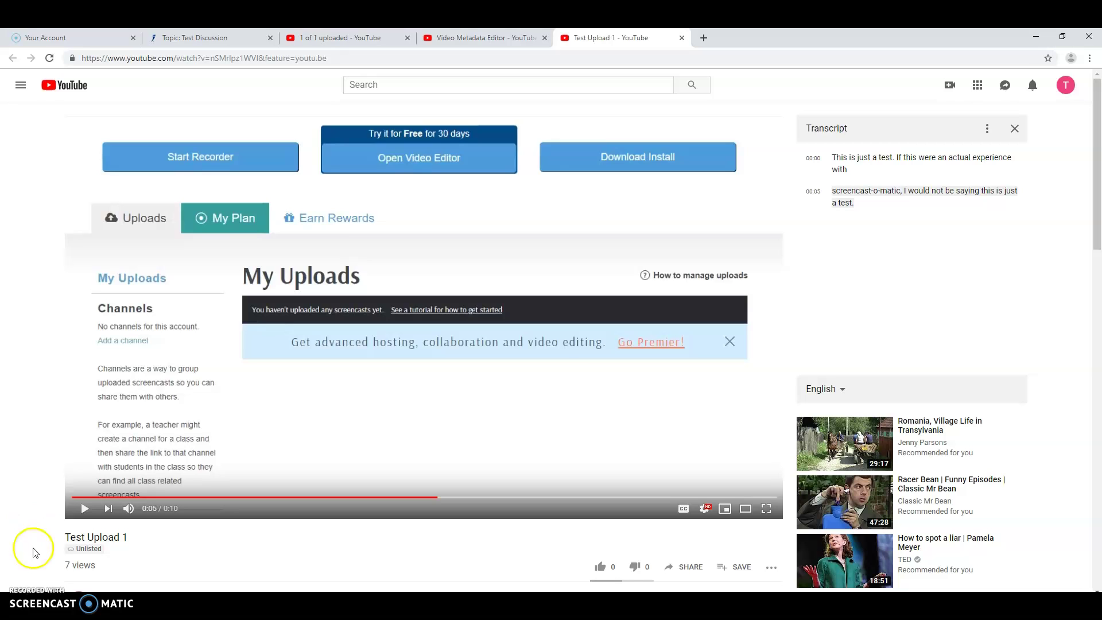